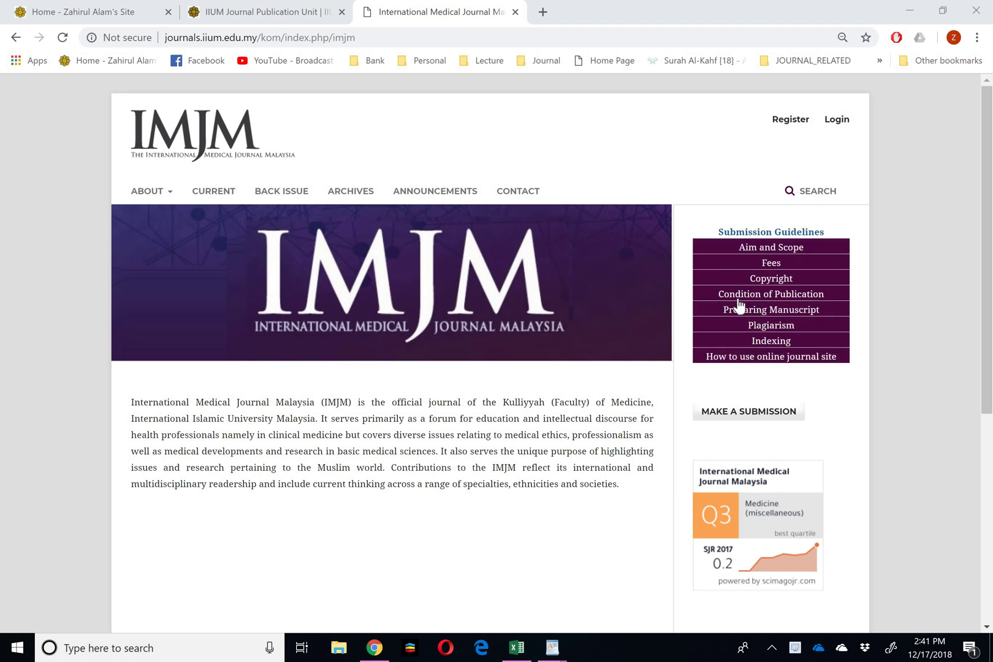
Sign in to the IMJM journal with the saved credentials and reach its dashboard
click(836, 120)
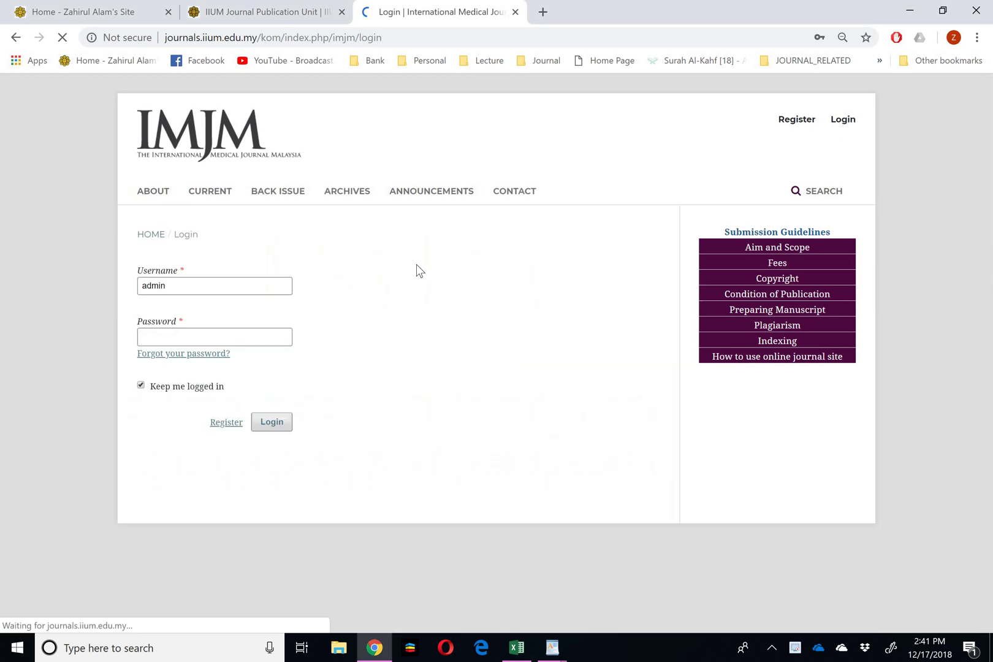
click(268, 421)
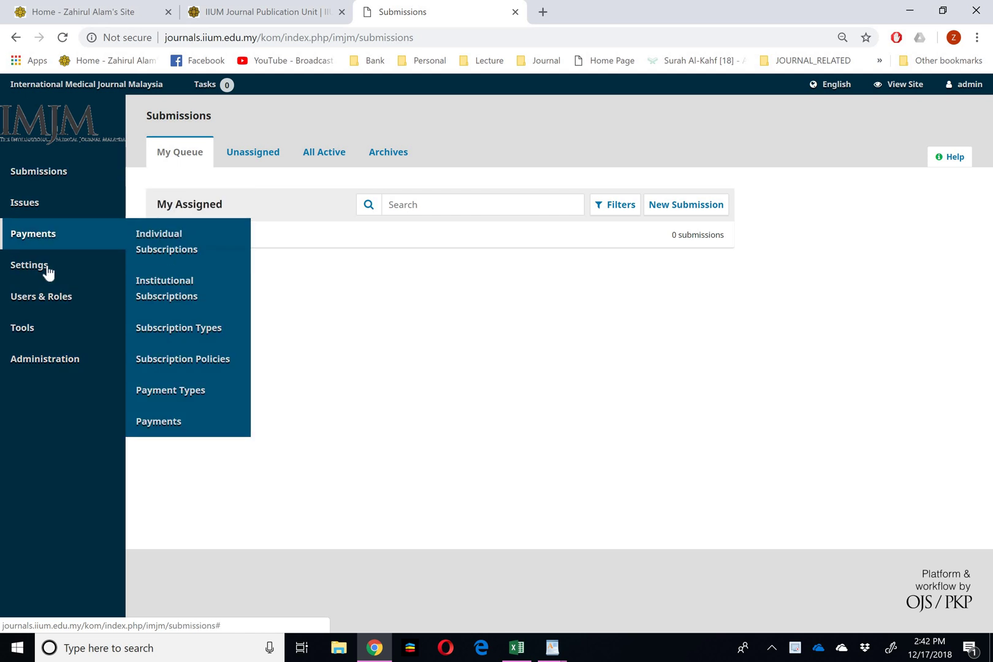
mouse_move(30, 264)
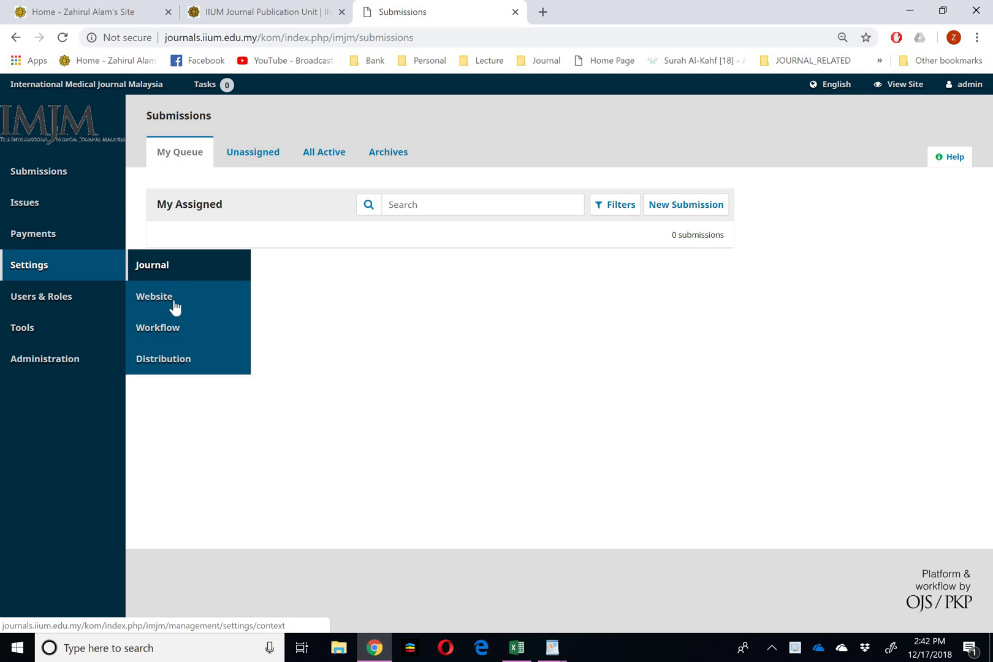
Show the Publisher Library in the Workflow settings, listing the existing Journal Template file
click(166, 334)
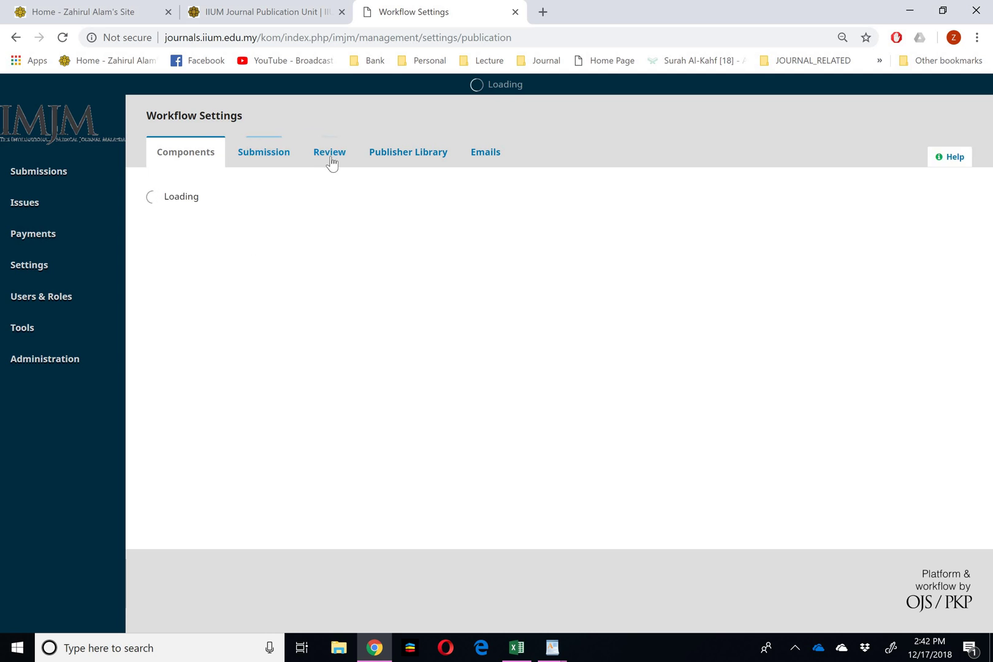
click(405, 154)
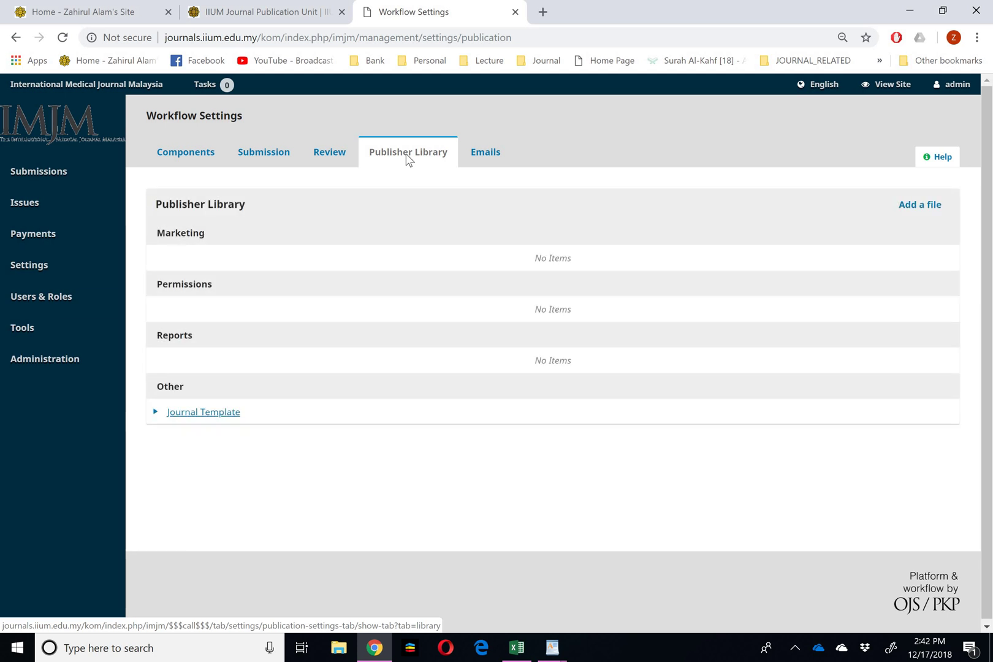
Start a new library file, then discard it without saving
click(908, 208)
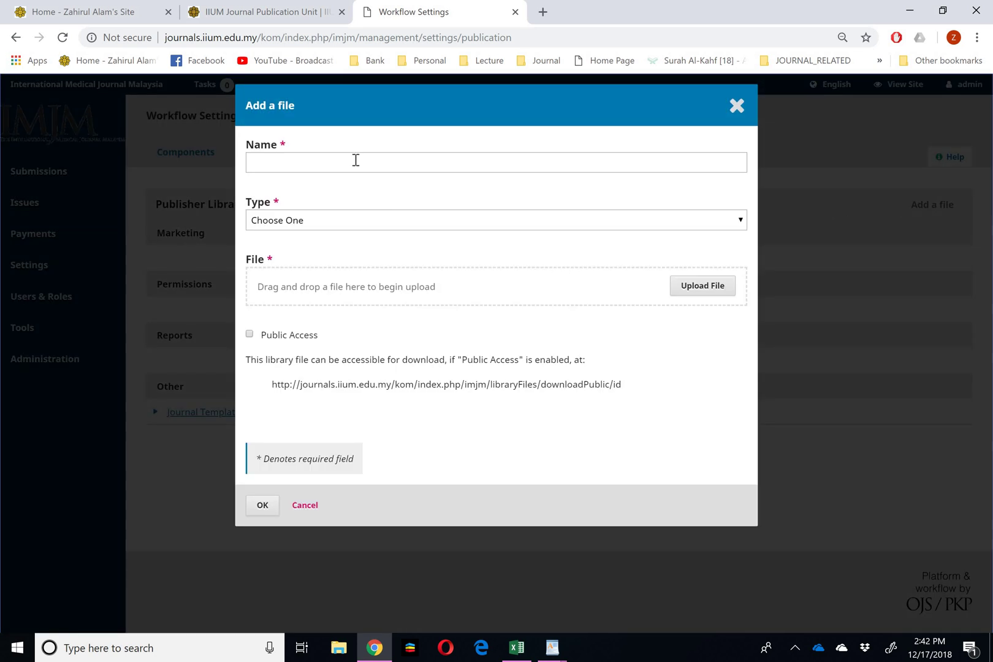
click(356, 158)
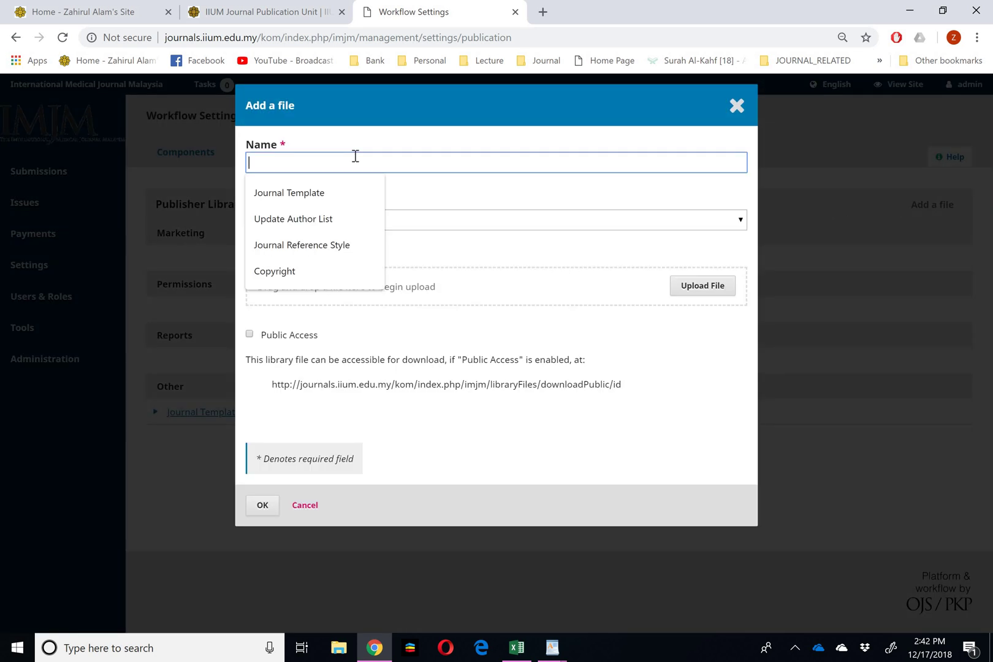
text(Journal )
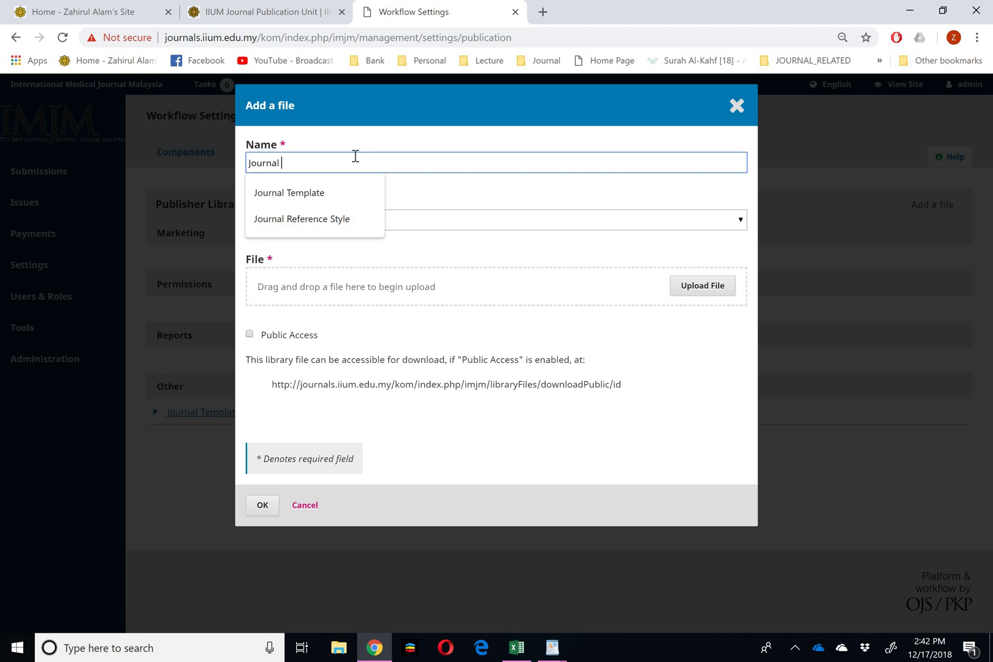
text(templa)
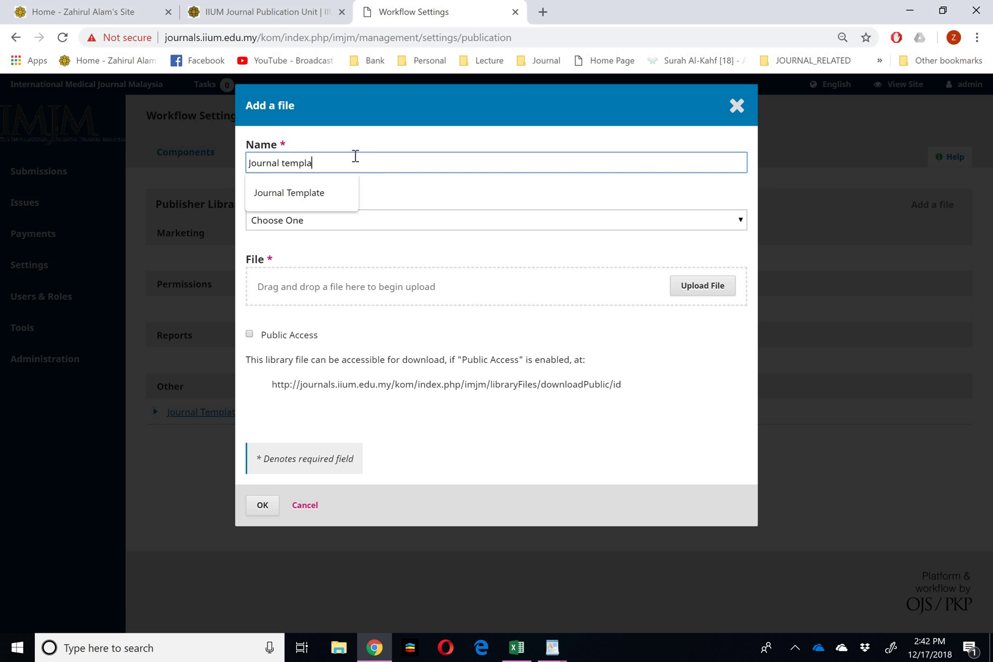
click(737, 105)
click(567, 123)
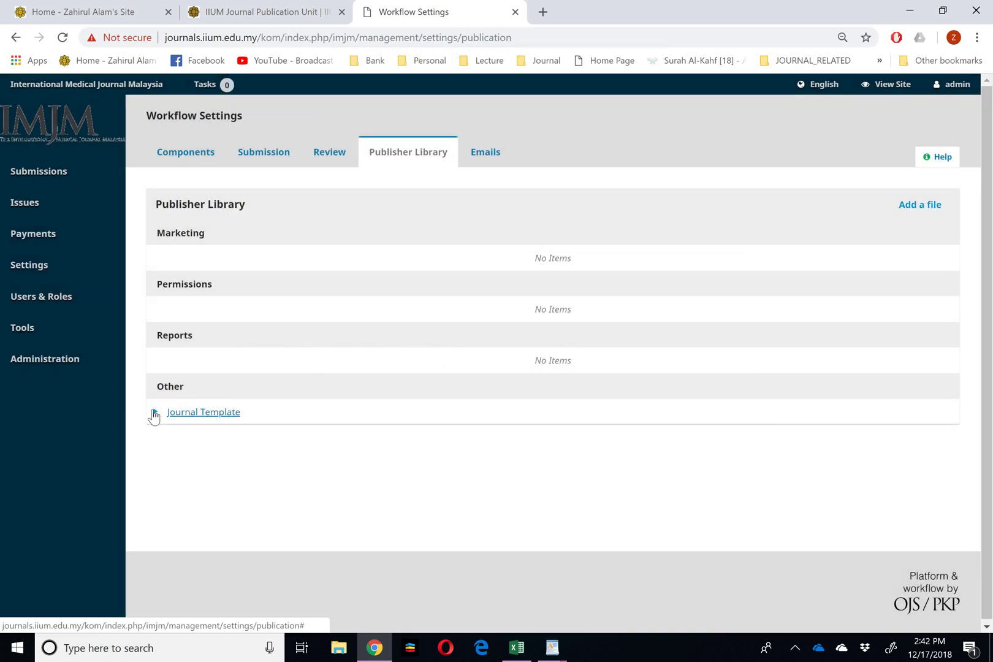
Delete the old Journal Template file from the library's Other section
click(154, 412)
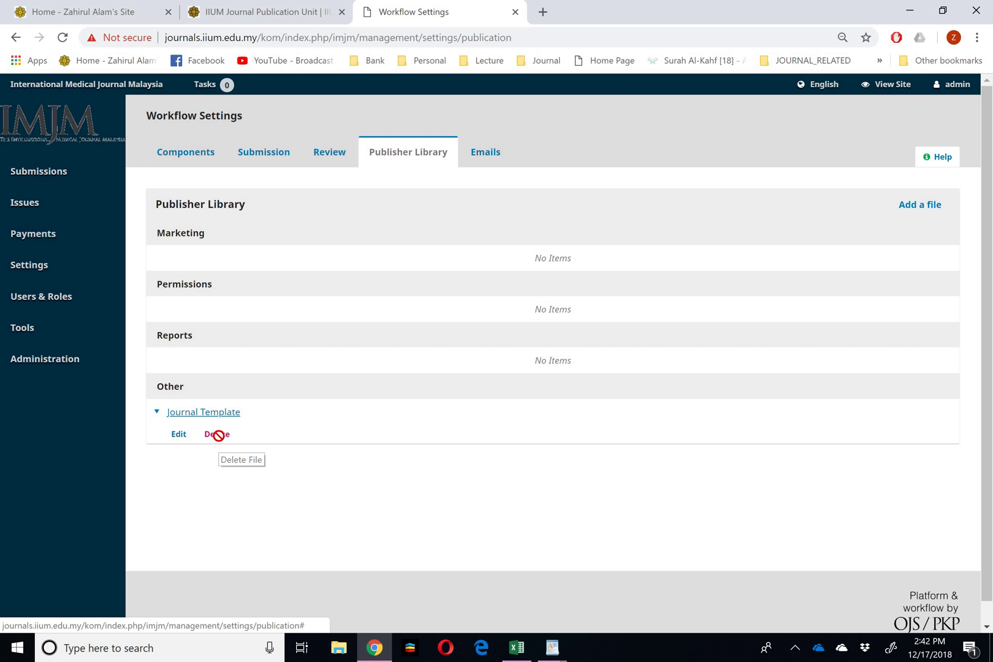
click(217, 434)
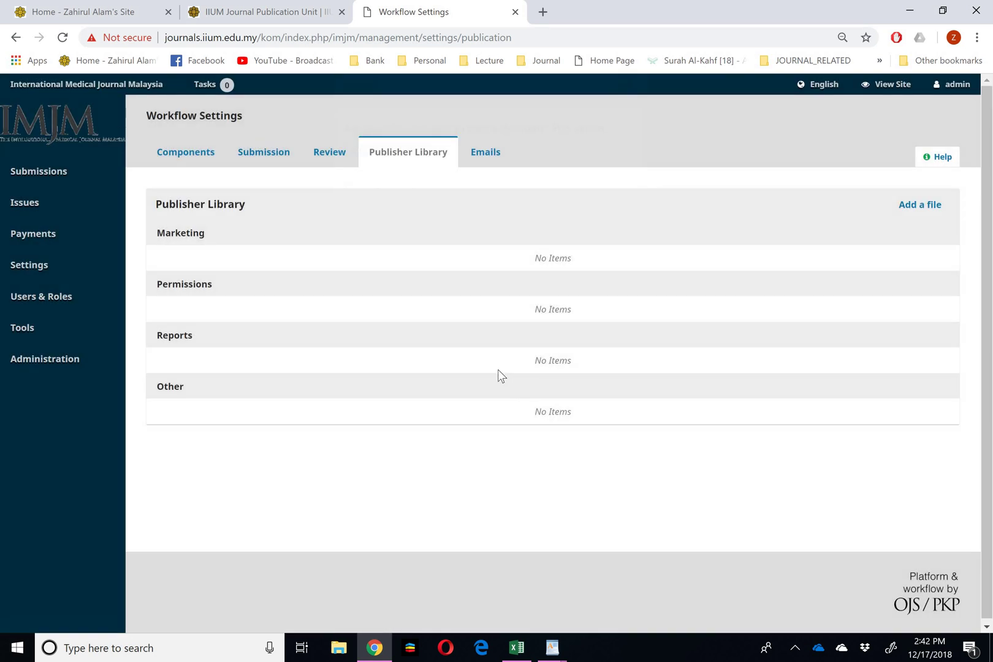
Create a library file named Journal Template, type Other, with Public Access enabled, and start choosing its upload
click(913, 207)
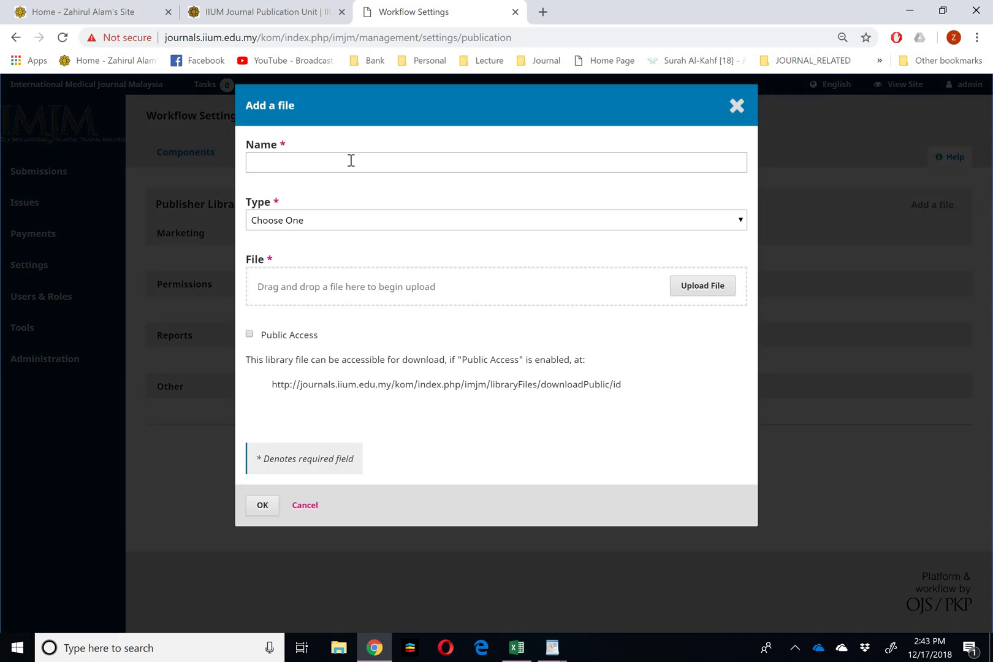
click(350, 160)
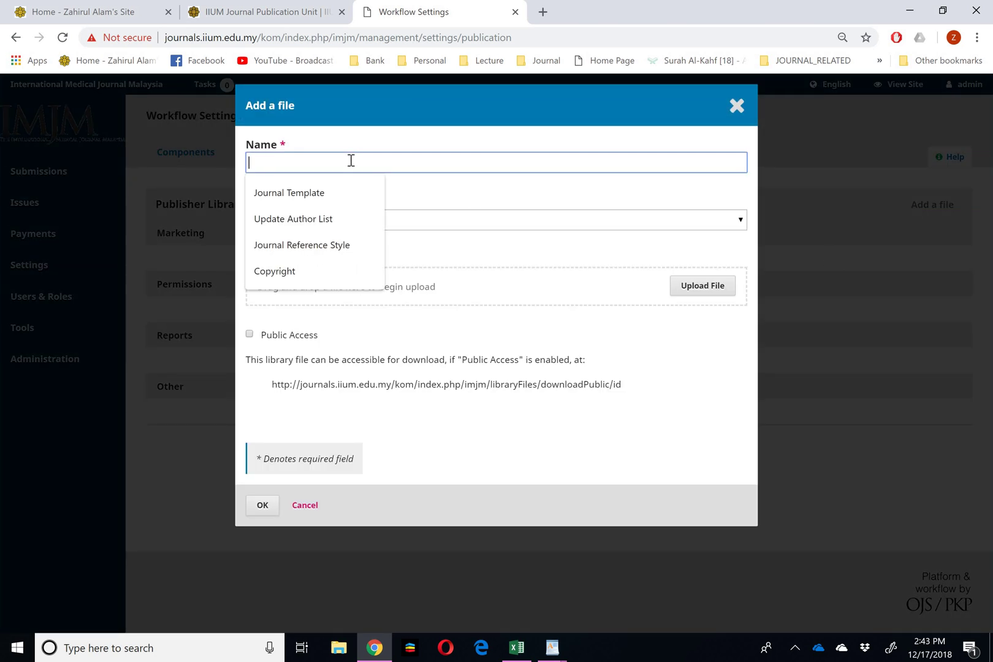
click(341, 190)
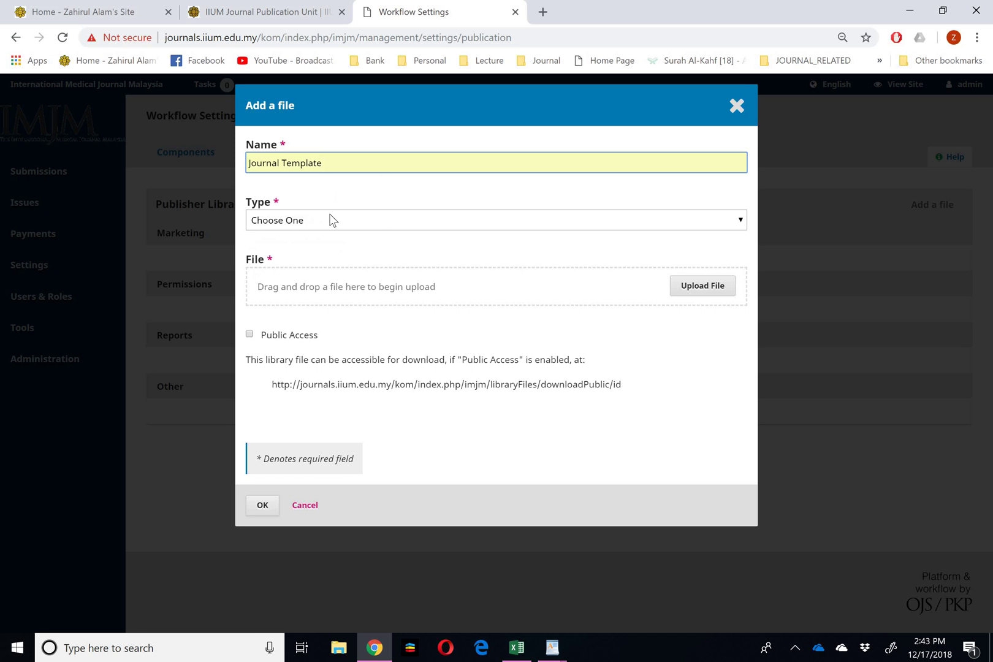
click(330, 220)
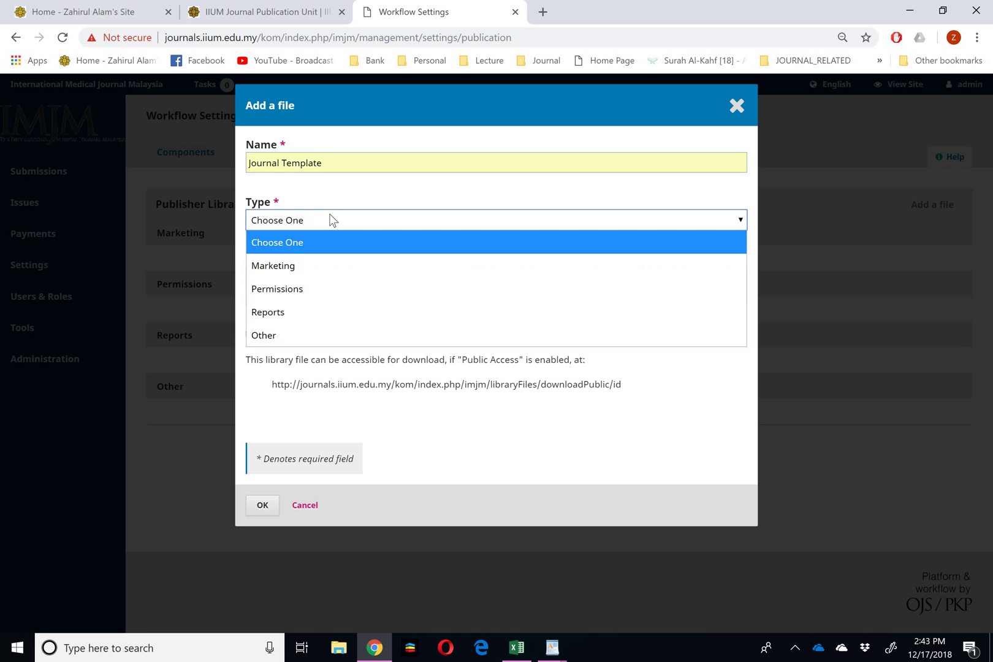
click(265, 334)
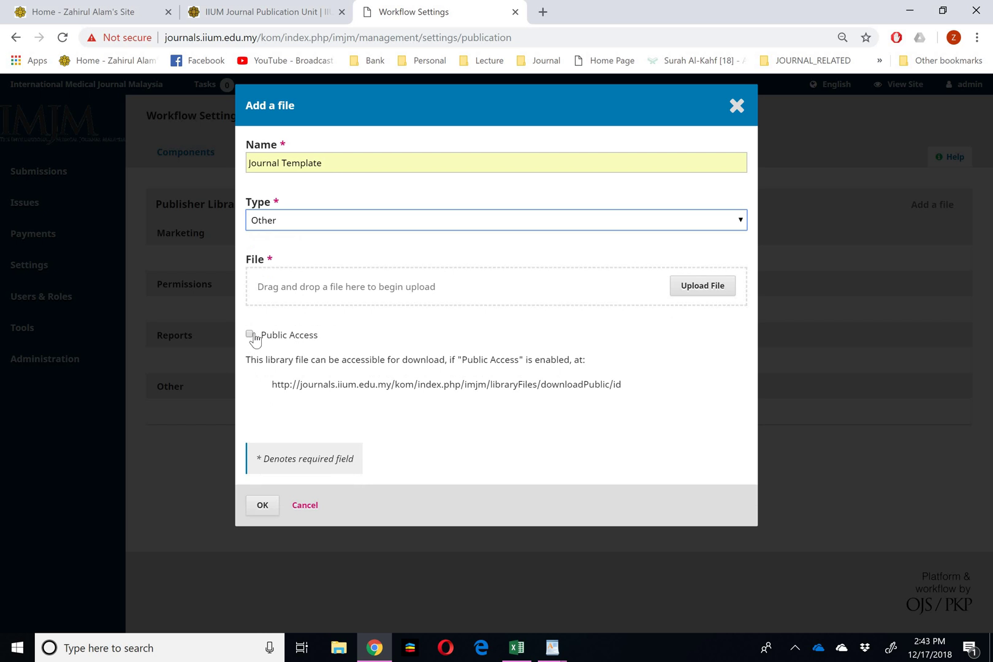
click(250, 334)
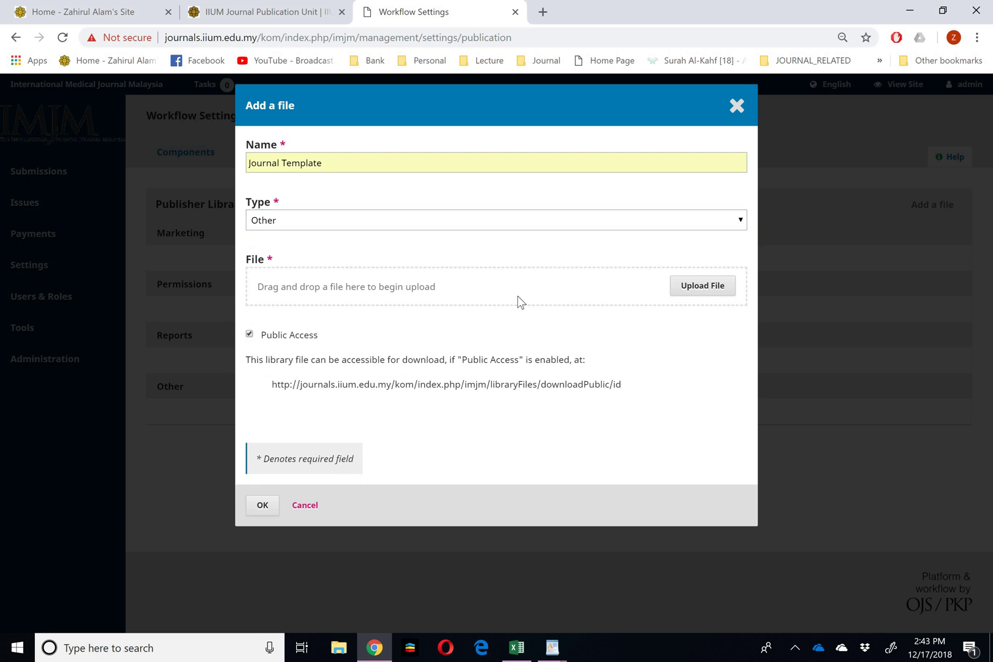
click(716, 290)
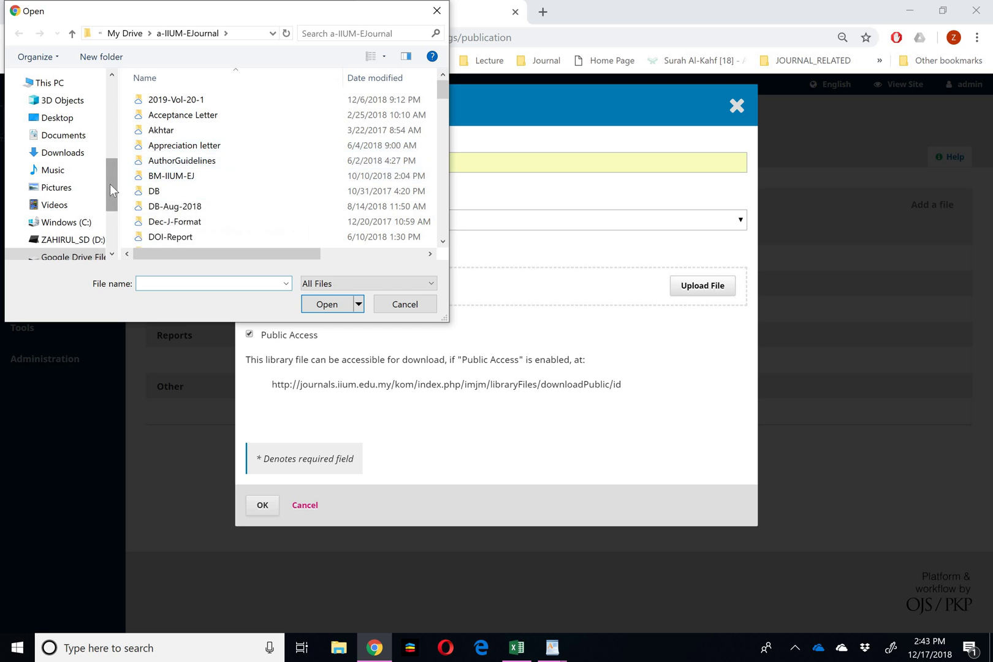
scroll(270, 150, down, 5)
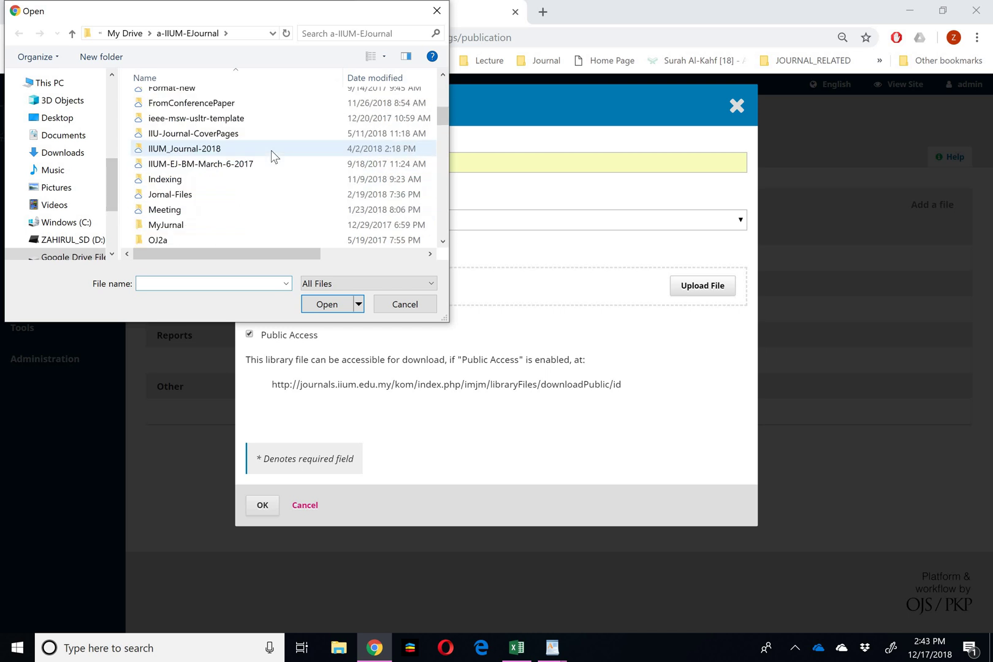
scroll(271, 150, down, 3)
scroll(270, 150, down, 4)
scroll(271, 150, down, 4)
scroll(271, 151, down, 3)
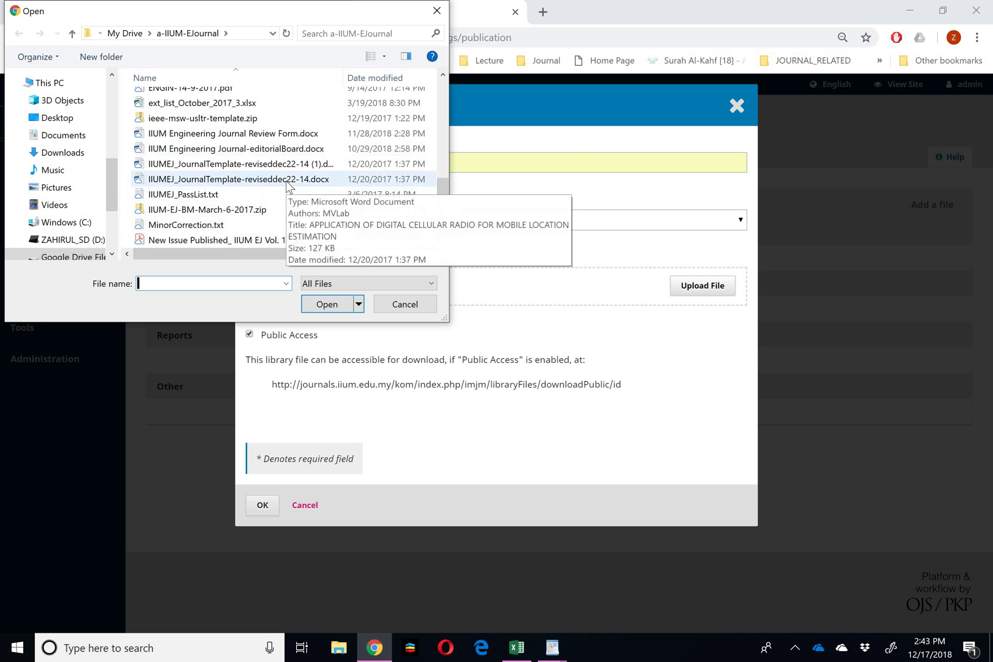
Upload IIUMEJ_JournalTemplate-reviseddec22-14.docx as the Journal Template document
double_click(242, 179)
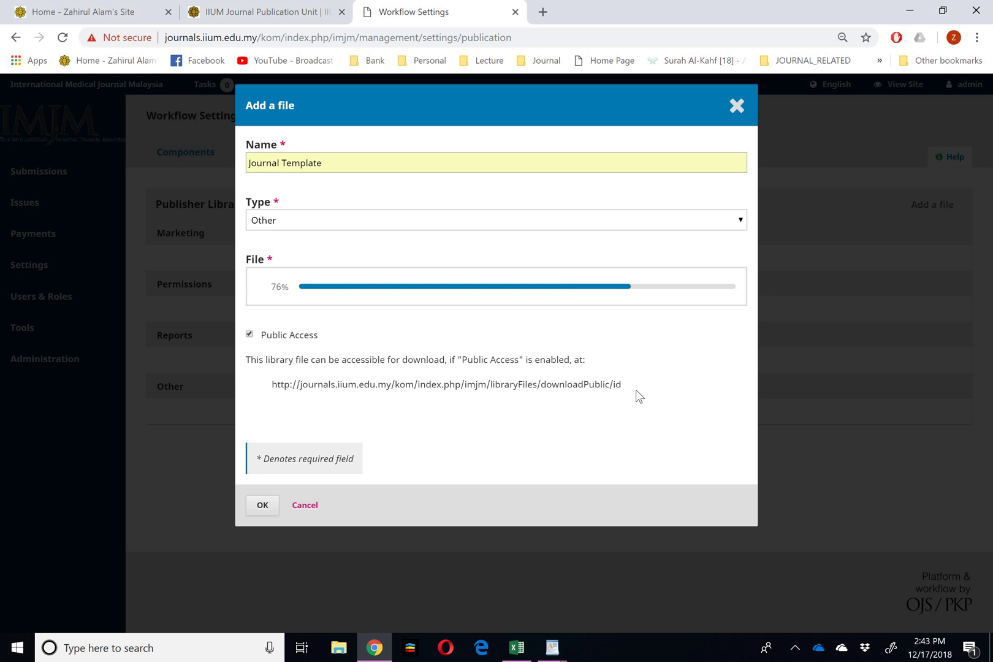
Copy the public download address into the WordPad notes and return to the add-file form
drag(624, 384, 260, 399)
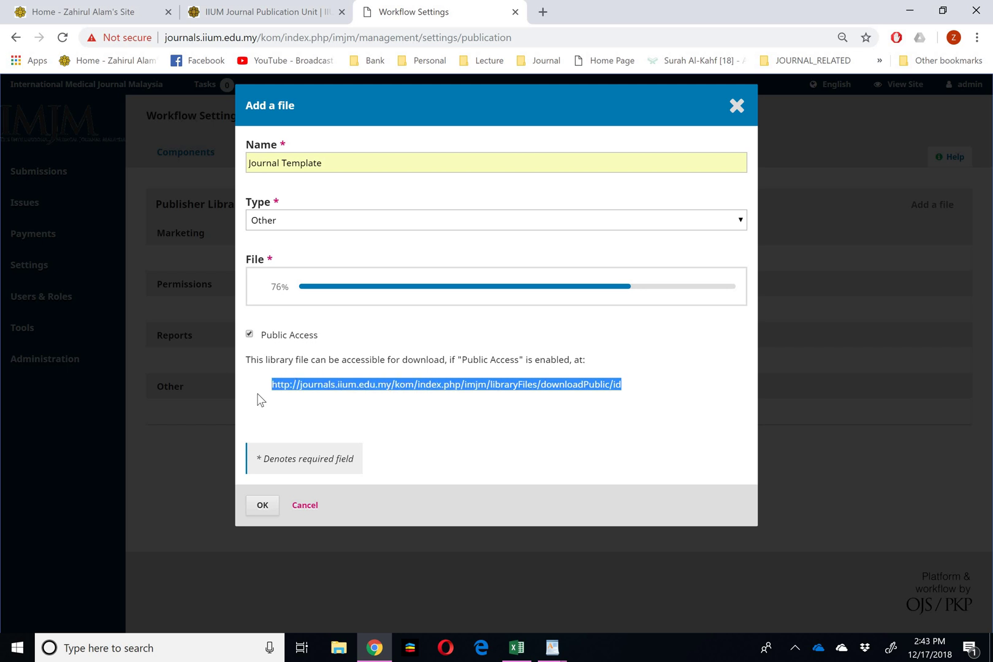
click(552, 647)
click(630, 586)
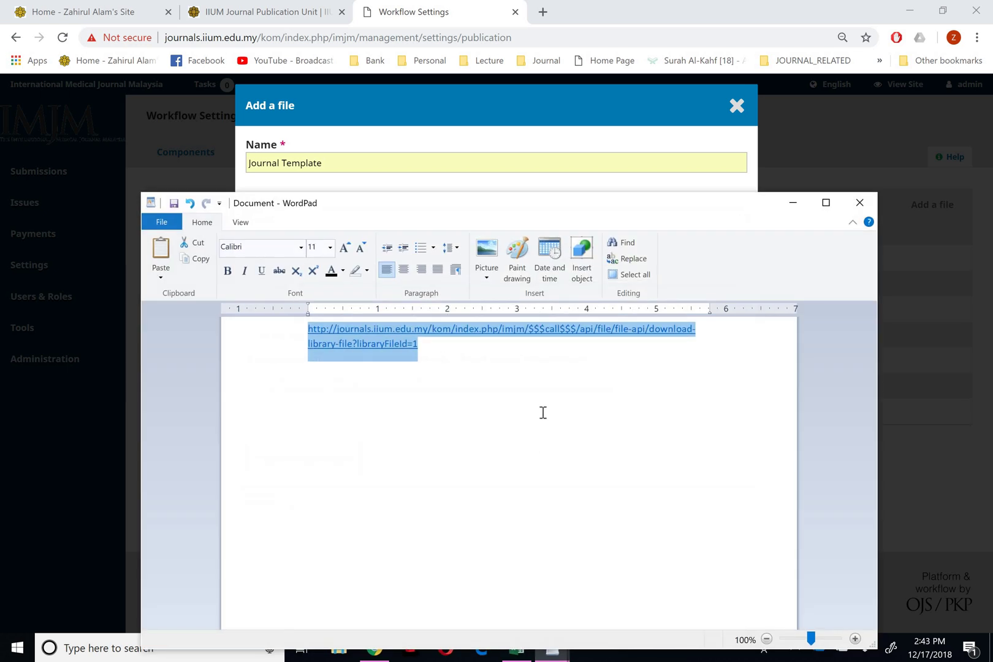
click(549, 392)
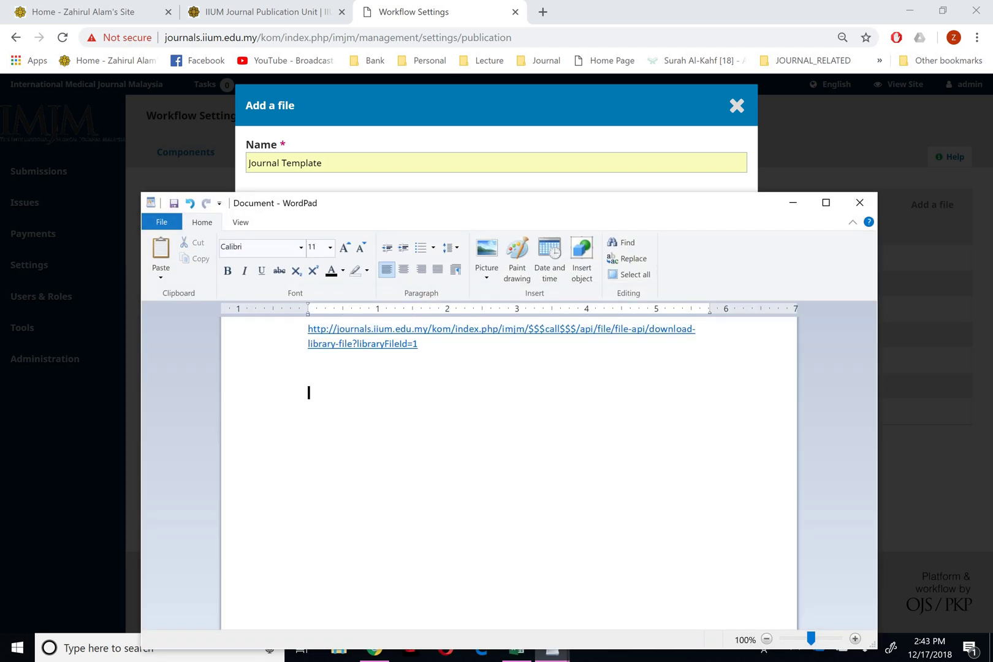
text(http://journals.iium.edu.my/kom/index.php/imjm/libraryFiles/downloadPublic/id)
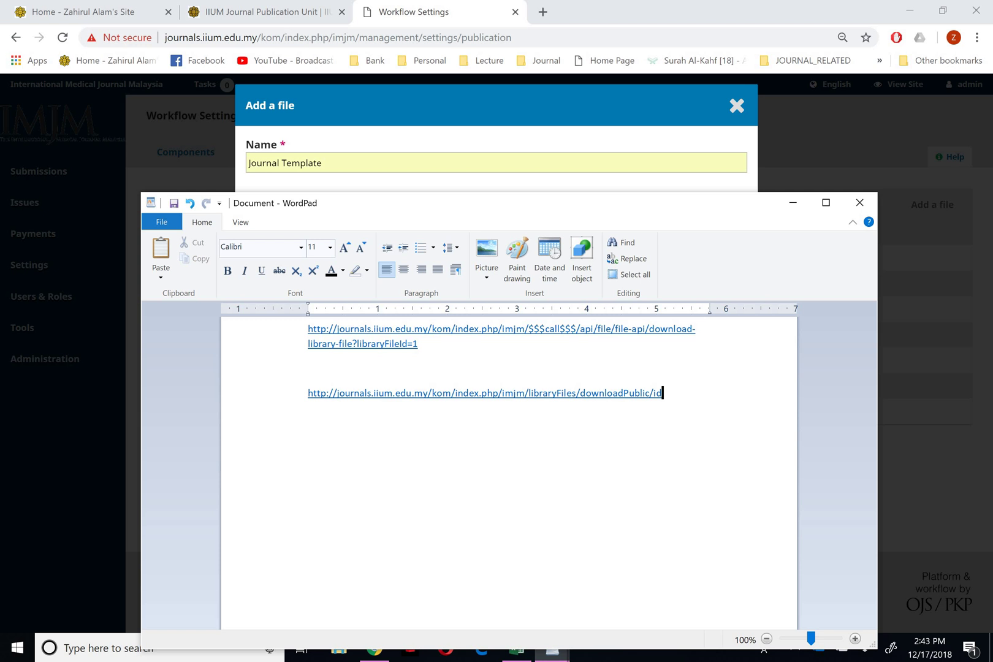
click(569, 104)
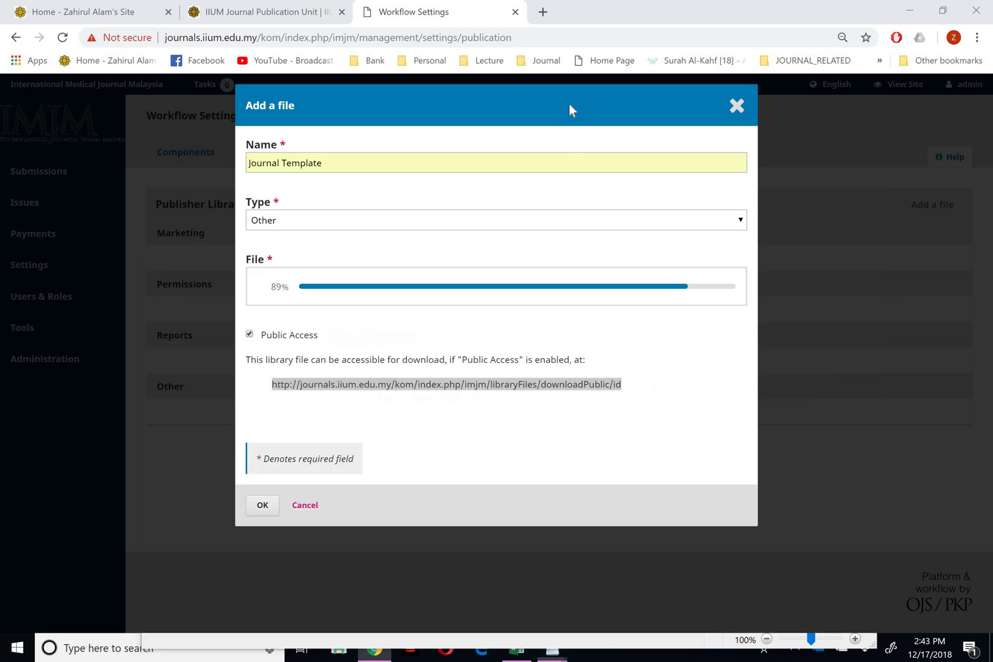
Save the Journal Template file into the Publisher Library once its upload has finished
click(258, 505)
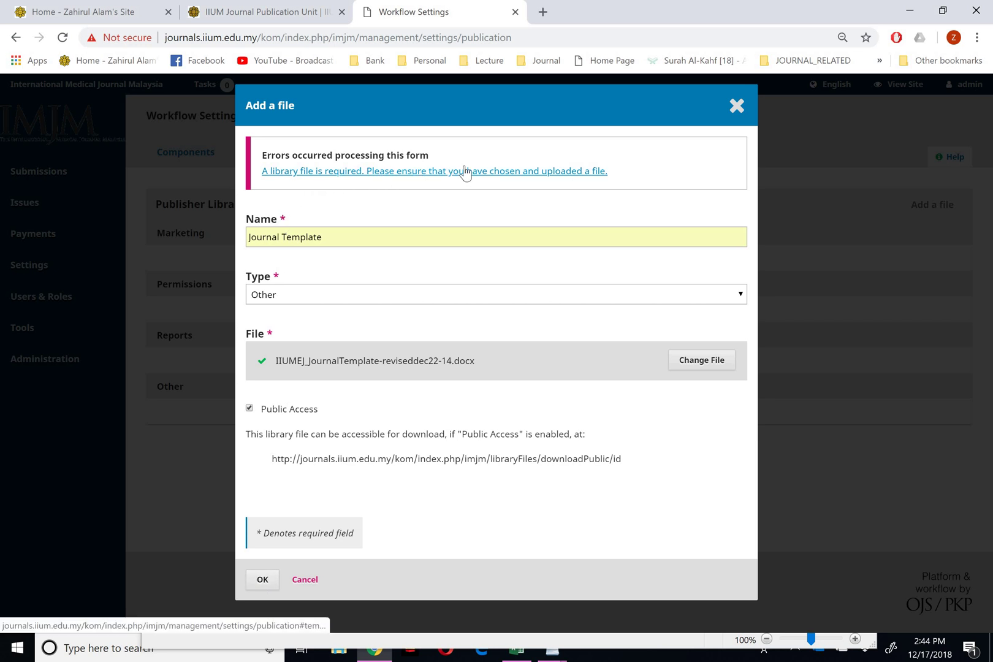
click(268, 579)
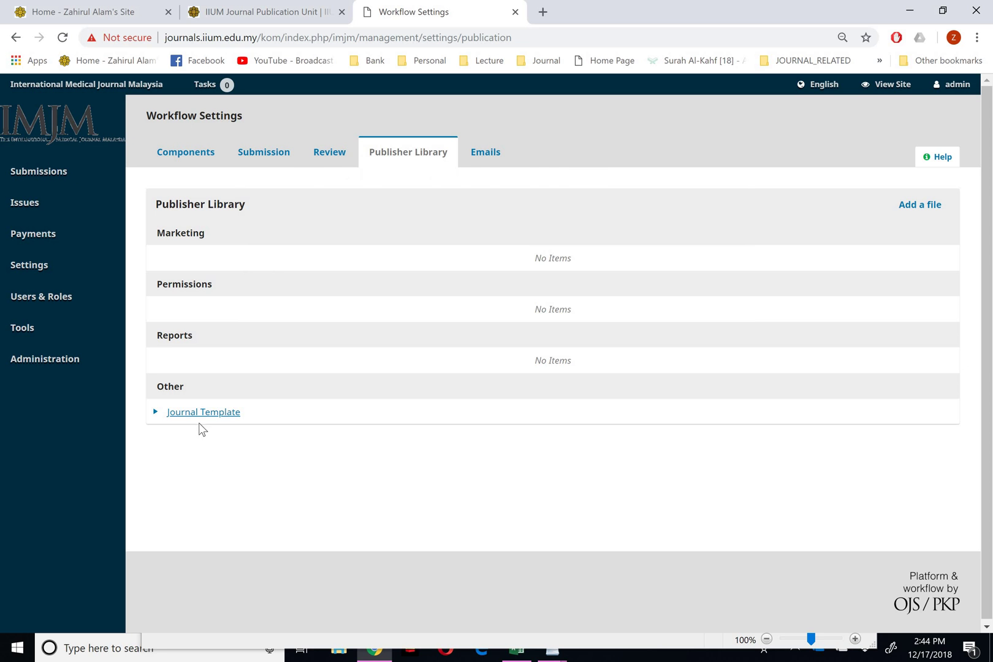
click(155, 412)
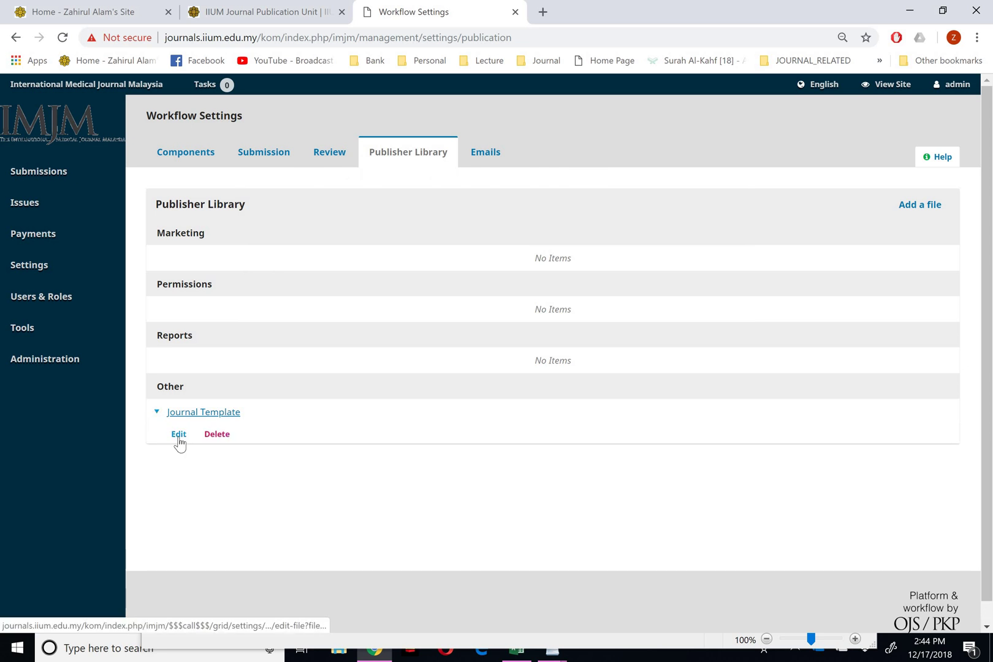
click(179, 434)
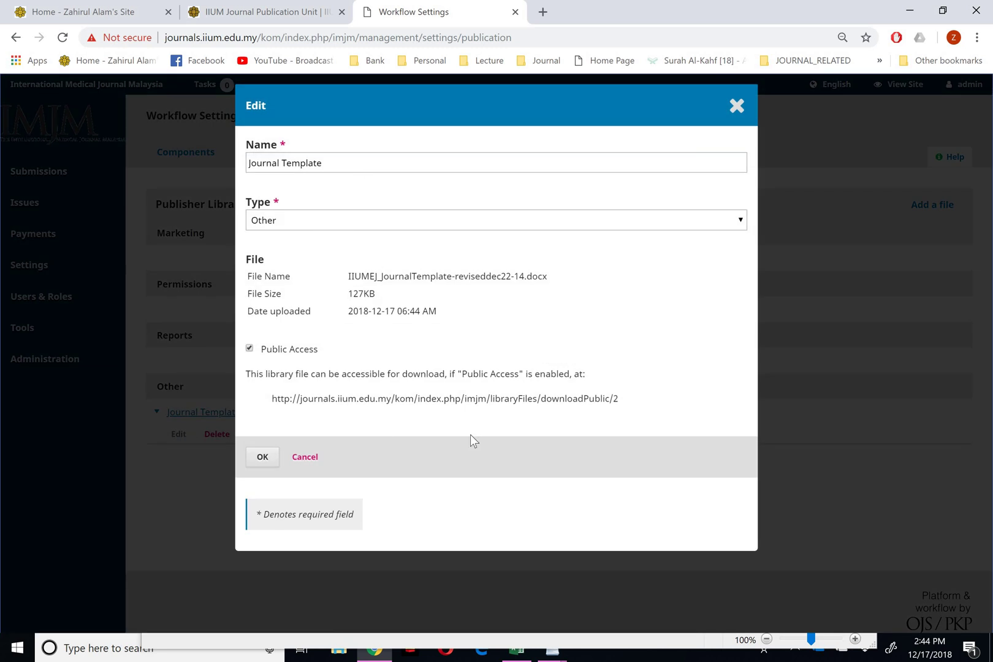
drag(620, 398, 269, 397)
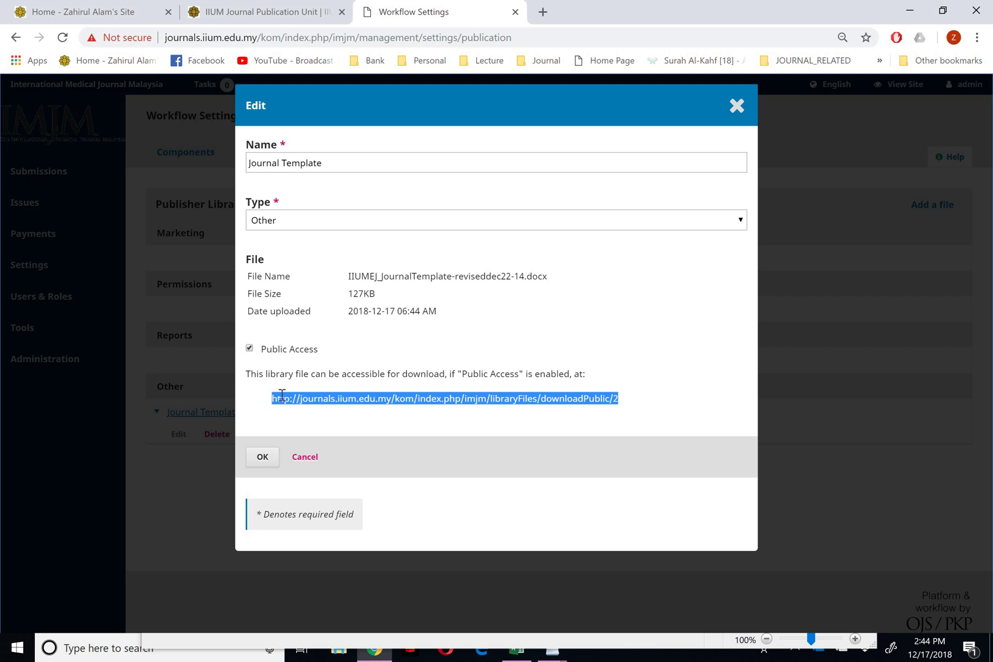
click(263, 456)
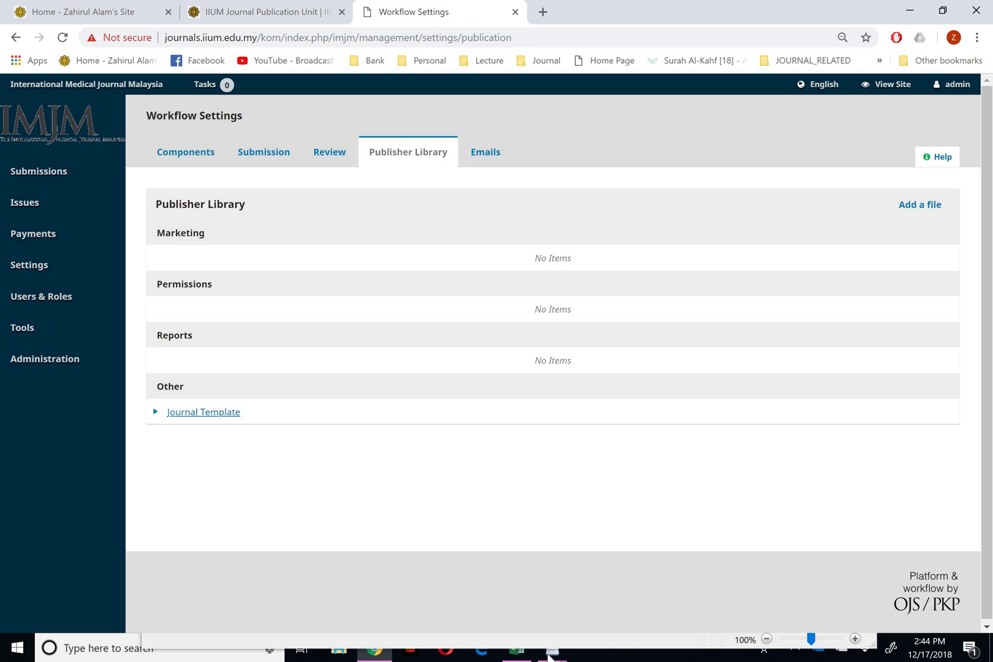
drag(597, 7, 496, 2)
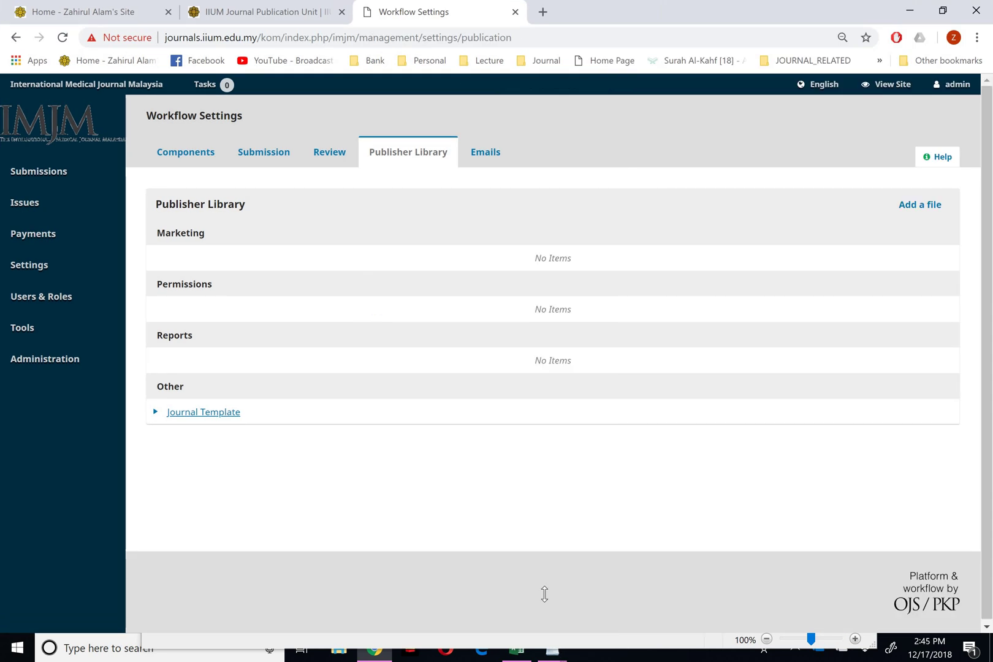
Paste the downloadPublic/id link into the WordPad notes again and return to the Journal Template's library actions
click(553, 648)
mouse_move(552, 647)
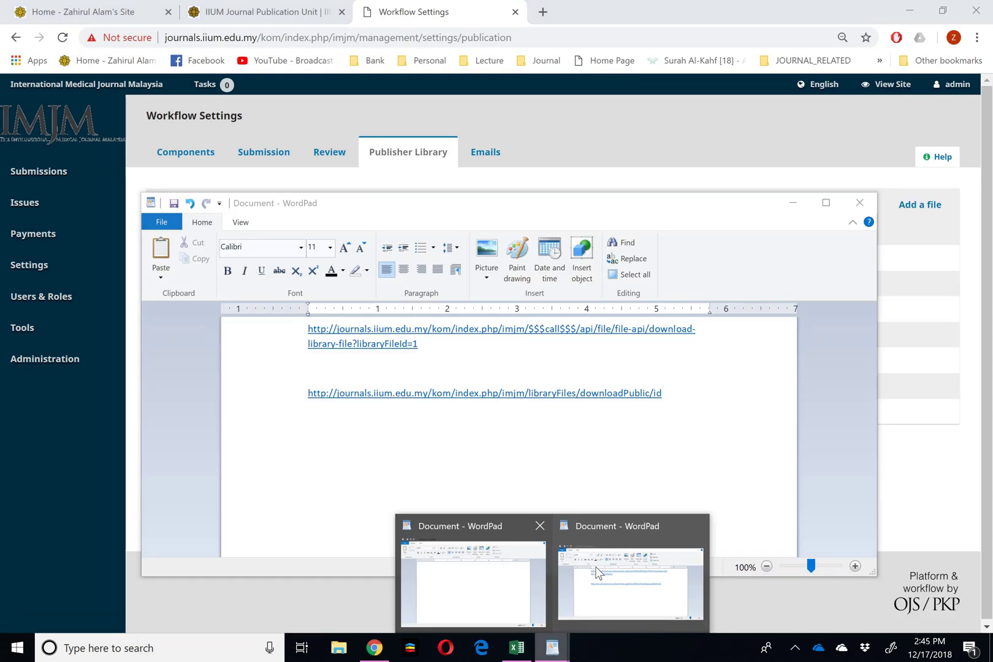
click(628, 592)
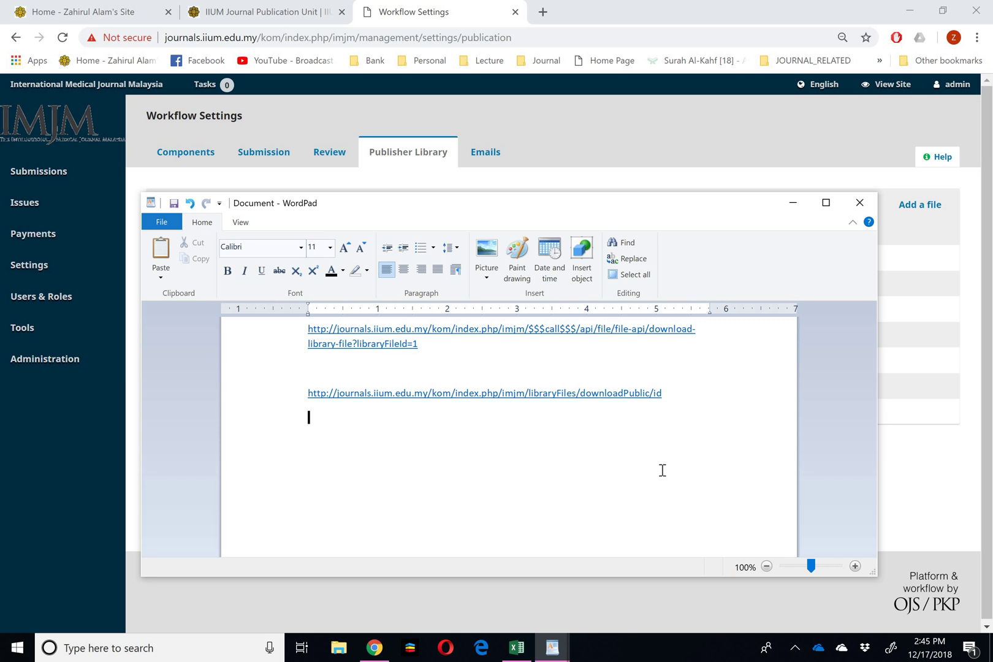
text(http://journals.iium.edu.my/kom/index.php/imjm/libraryFiles/downloadPublic/id)
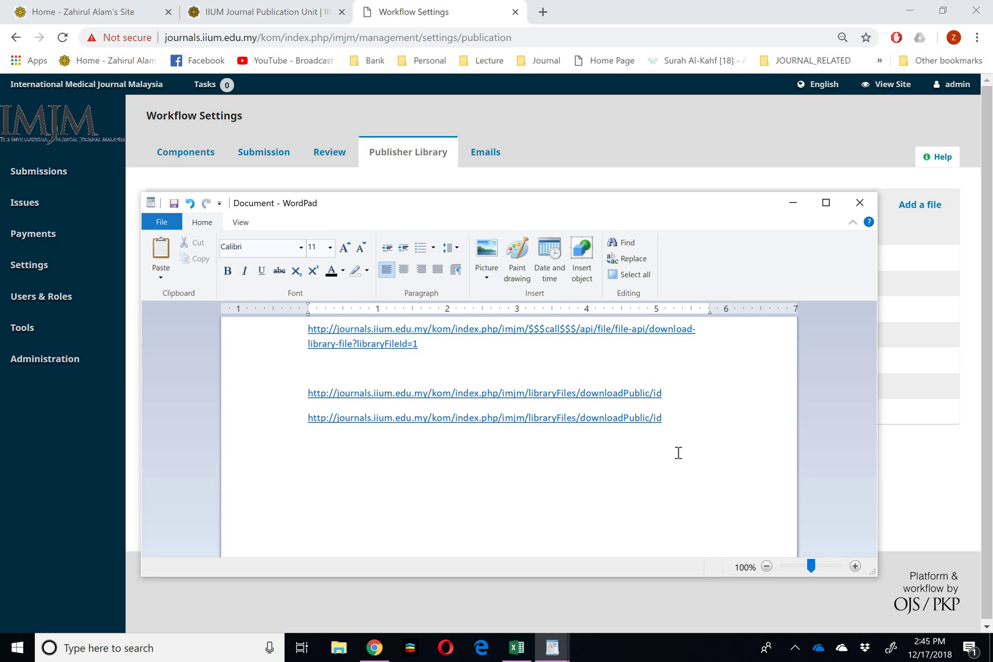
click(598, 94)
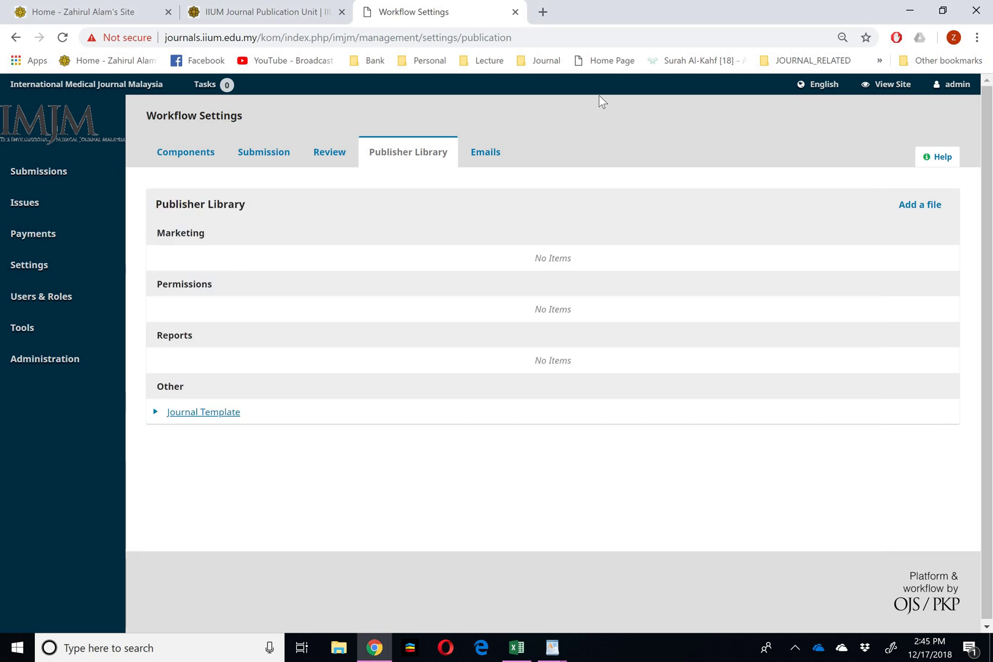
click(155, 411)
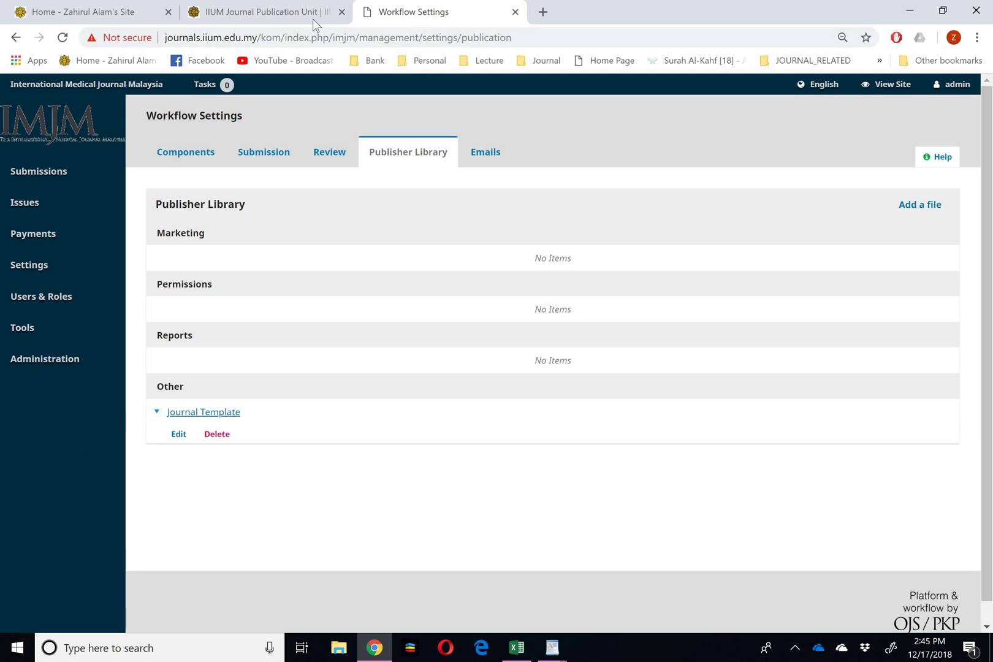
Load the public link ending downloadPublic/2 in a new tab and dismiss the download prompt
click(543, 12)
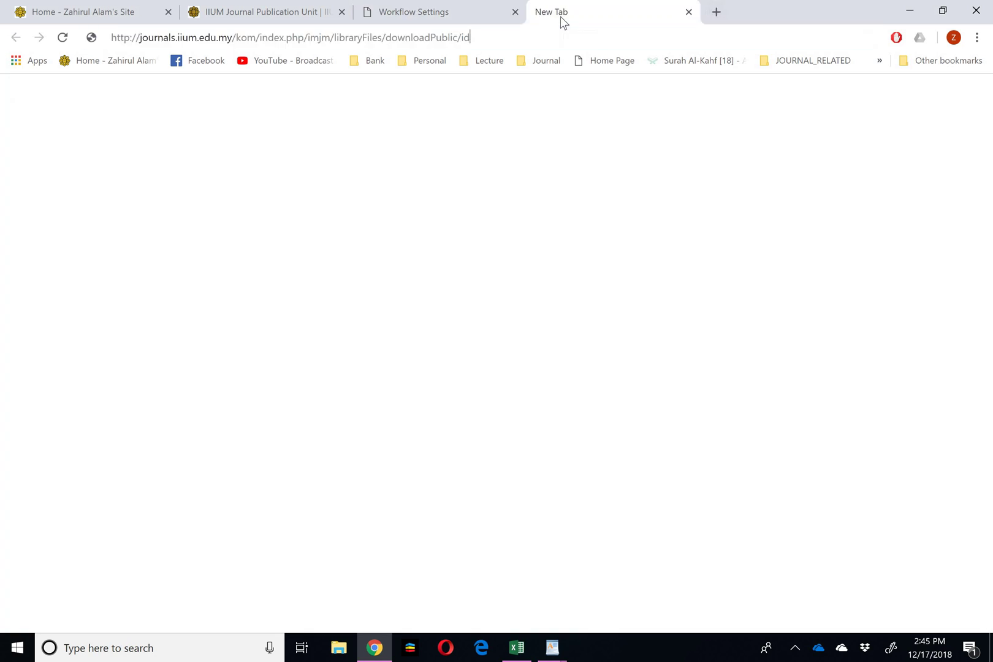
key(ctrl+v)
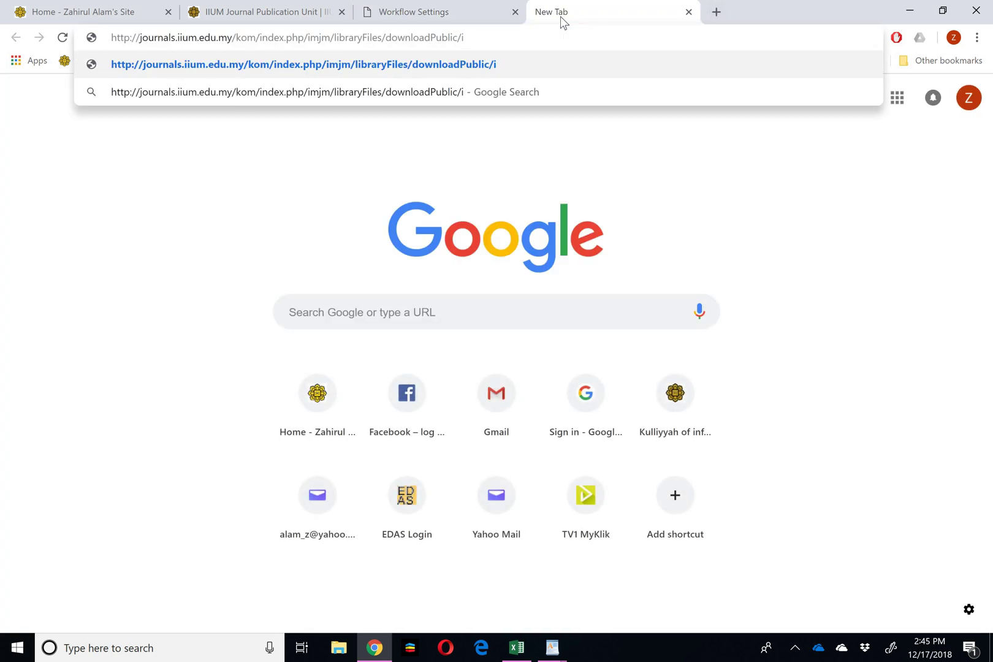
key(BackSpace)
text(2)
key(Return)
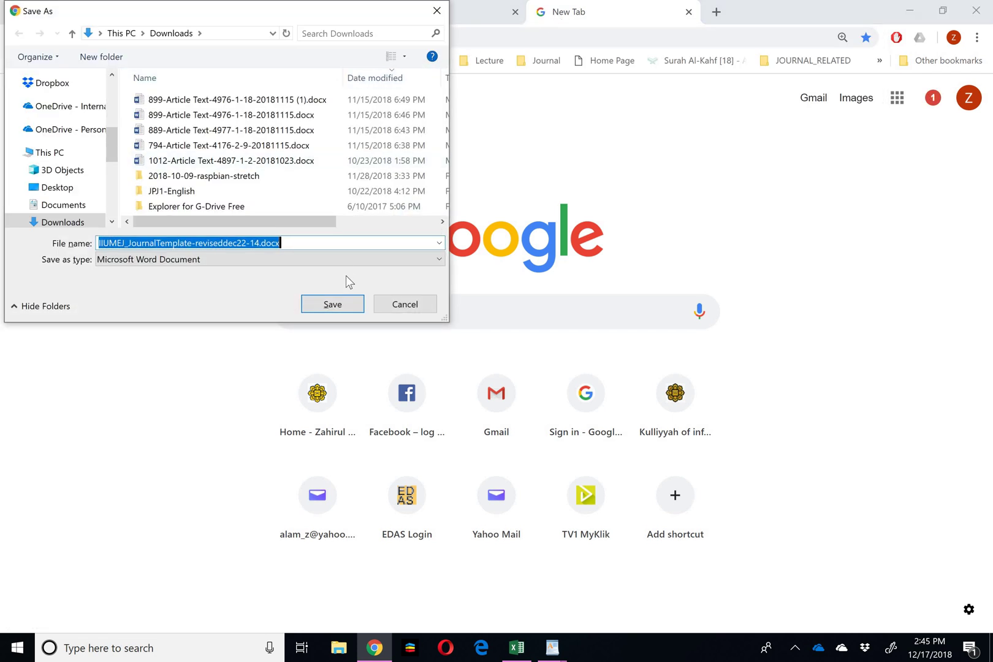
click(436, 11)
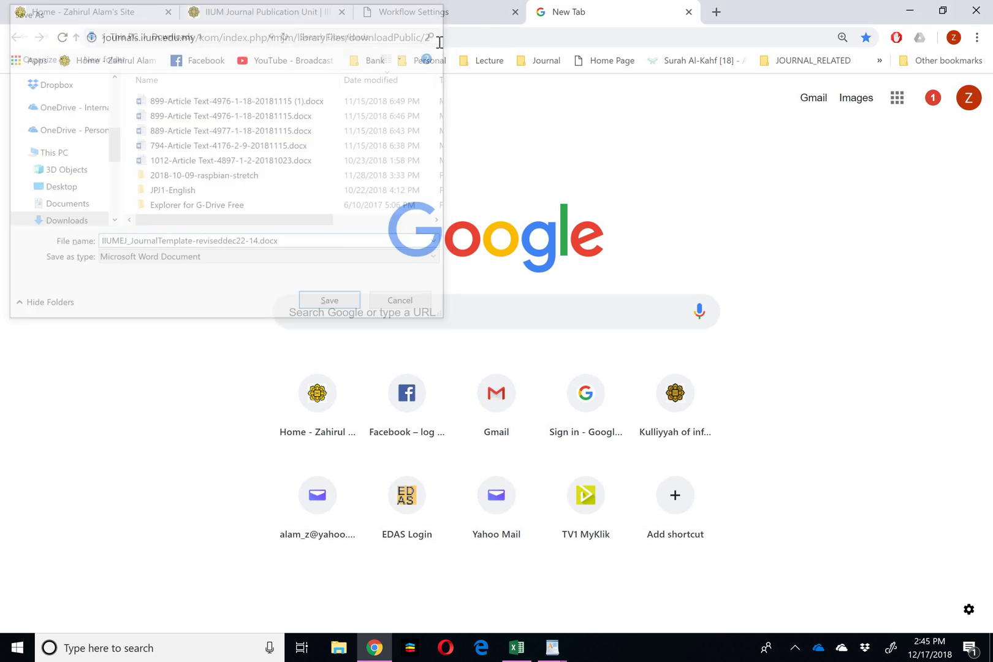
Test the Journal Template download from the library and cancel saving the file
drag(447, 36, 3, 43)
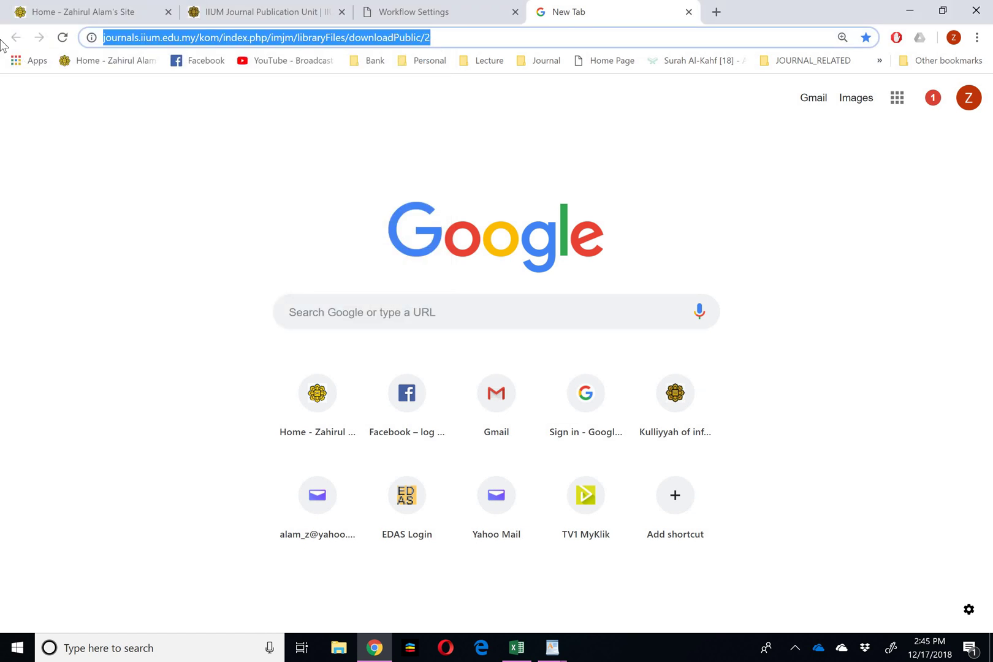
click(424, 9)
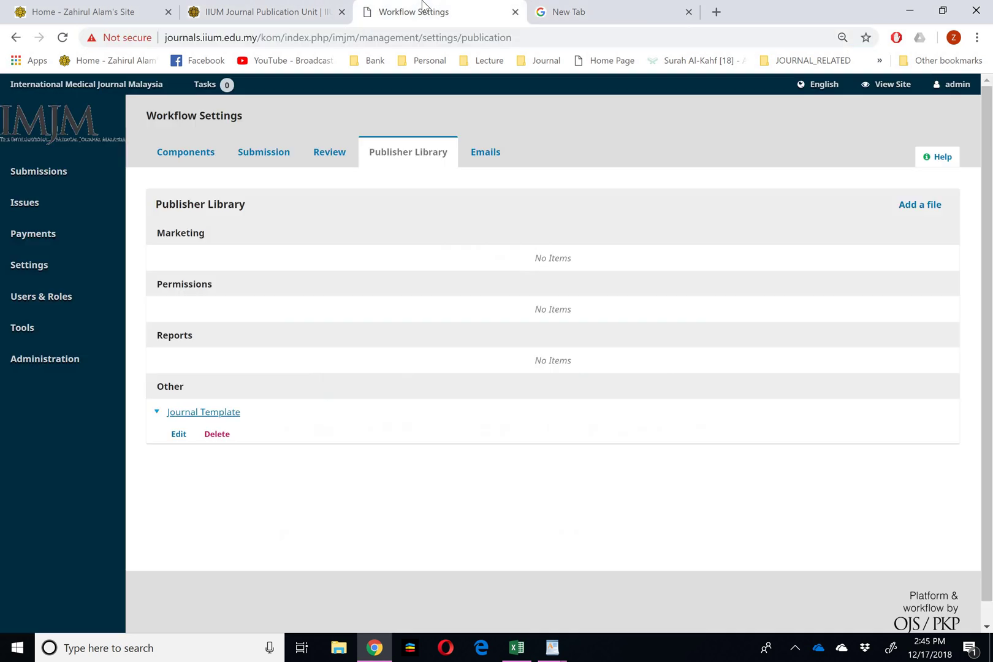
click(192, 412)
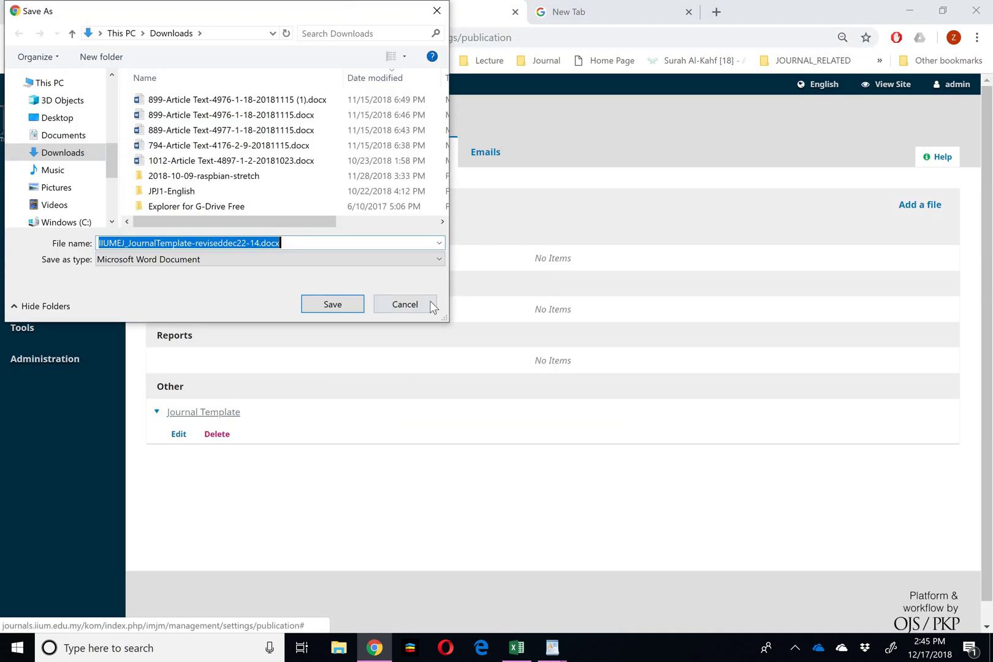
click(426, 304)
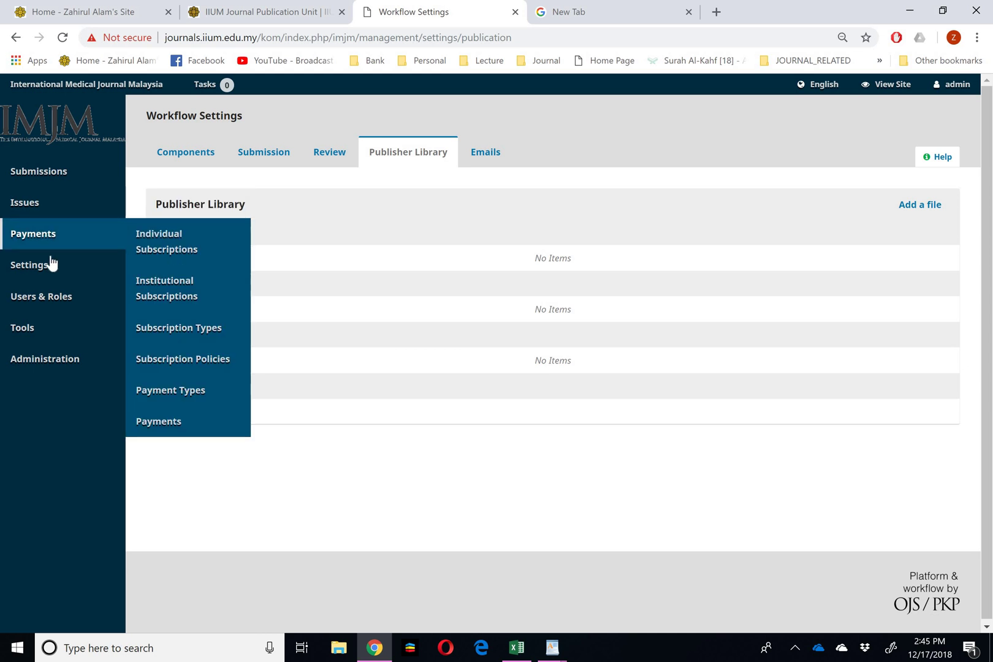
Reach Manage Custom Blocks via the Custom Block Manager plugin in Website Settings
mouse_move(28, 264)
click(158, 303)
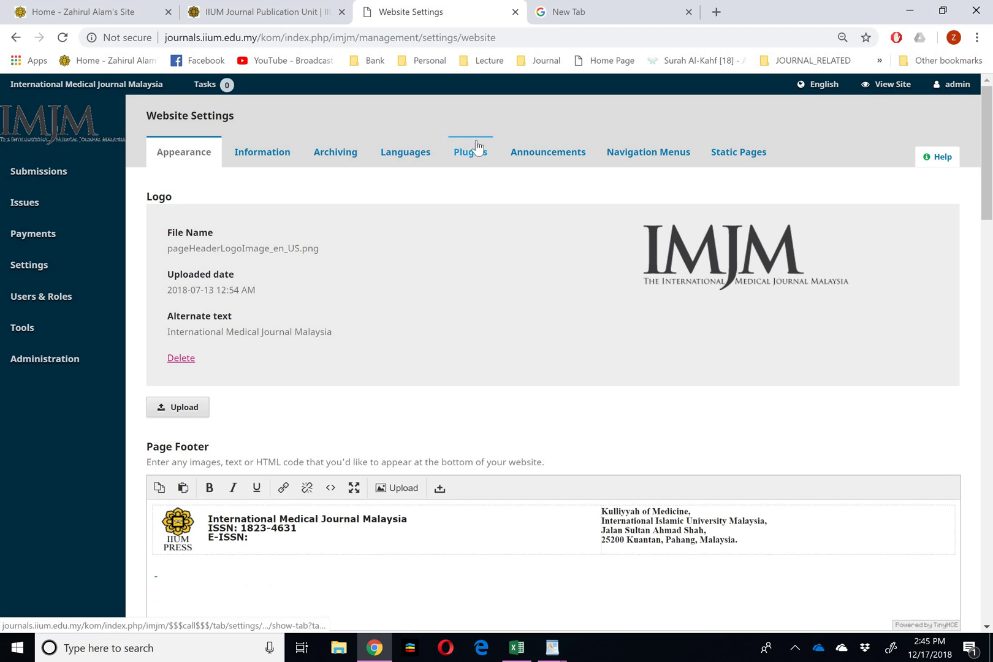
click(474, 153)
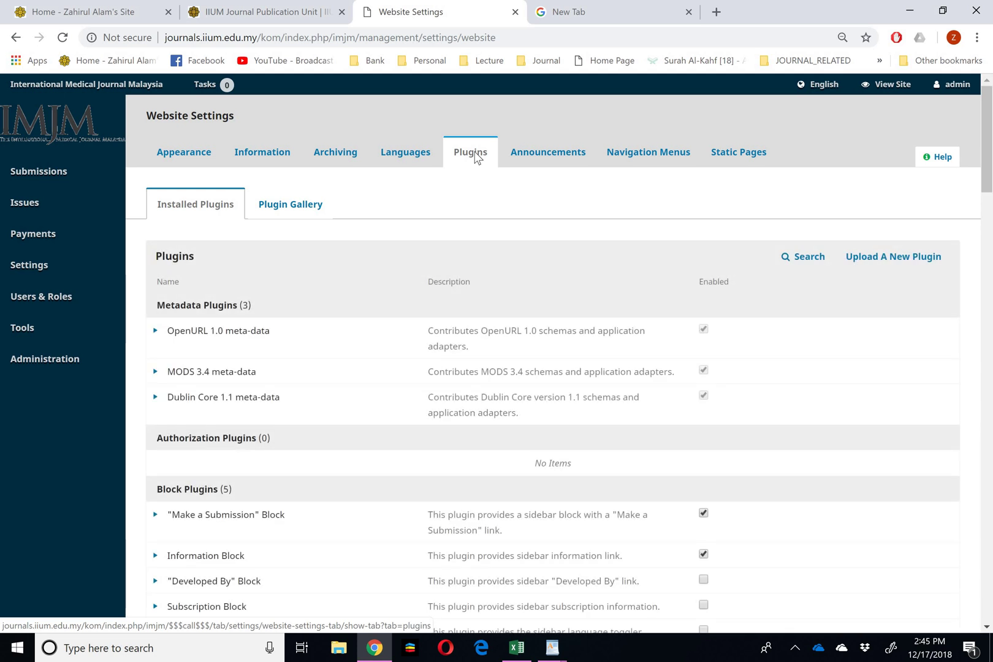
key(ctrl+f)
text(cu)
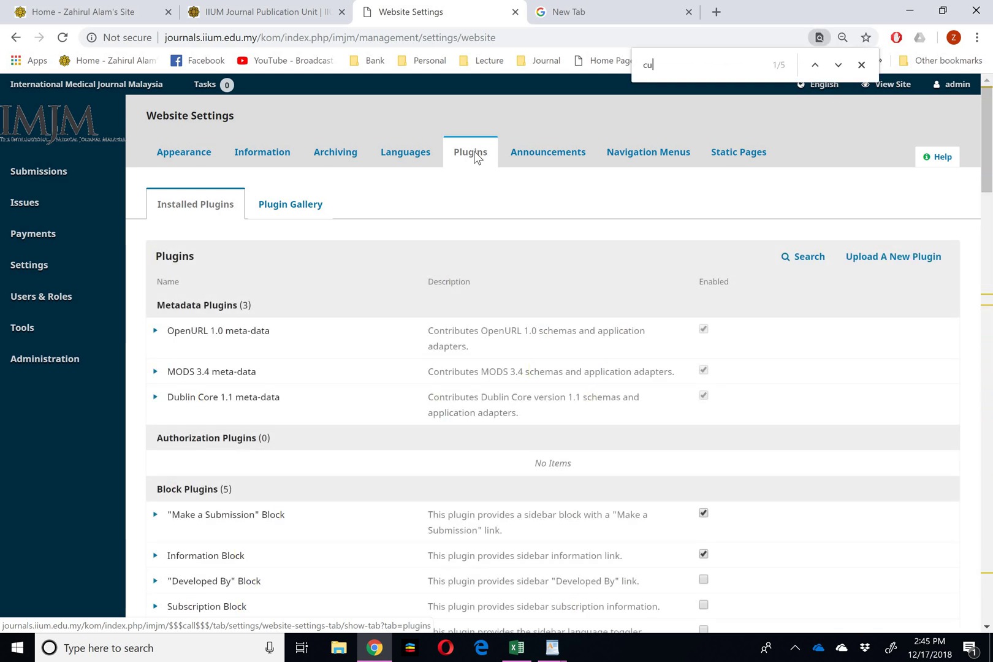
text(s)
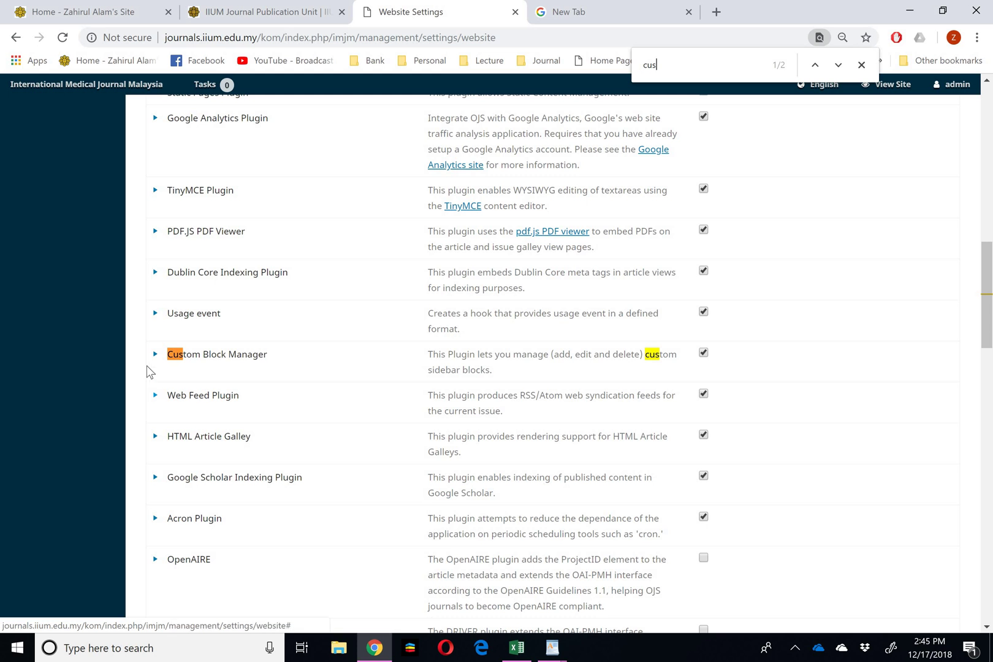
click(155, 355)
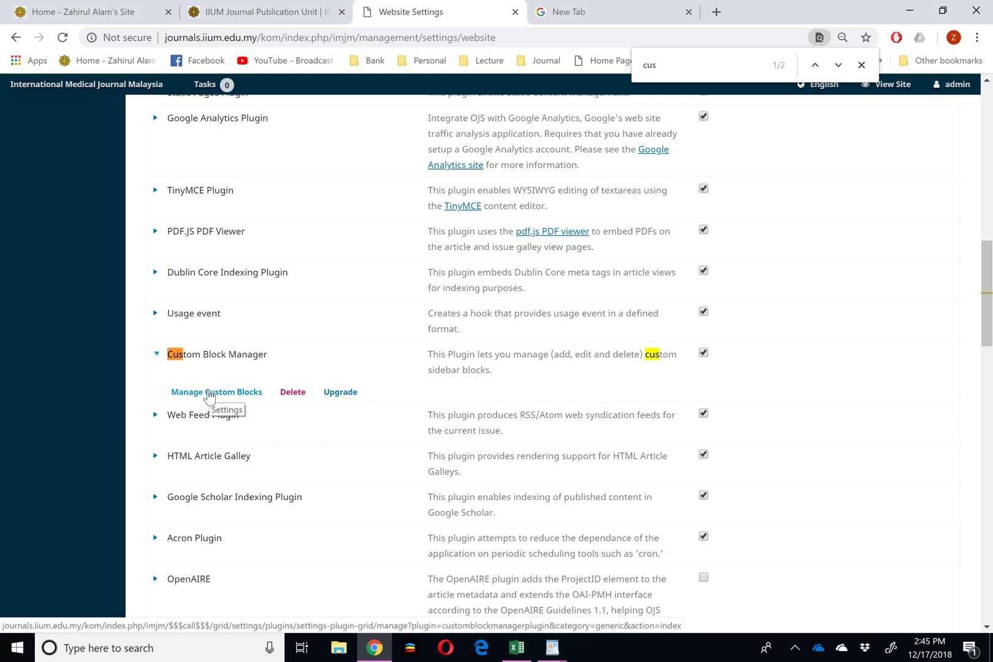
click(208, 393)
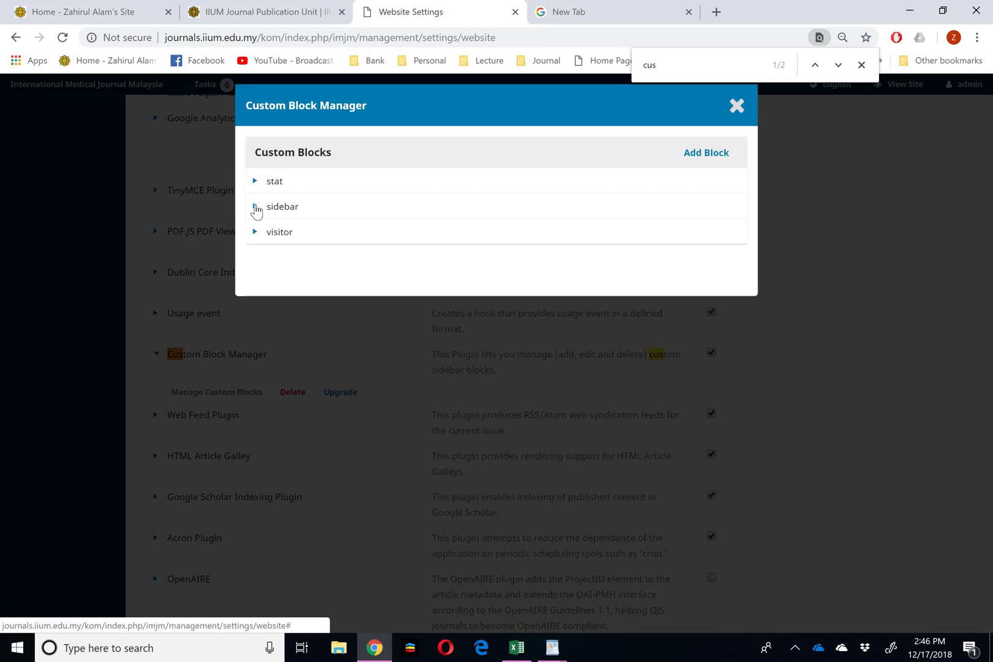
Edit the sidebar custom block and switch its editor to the HTML source view
click(254, 207)
click(279, 227)
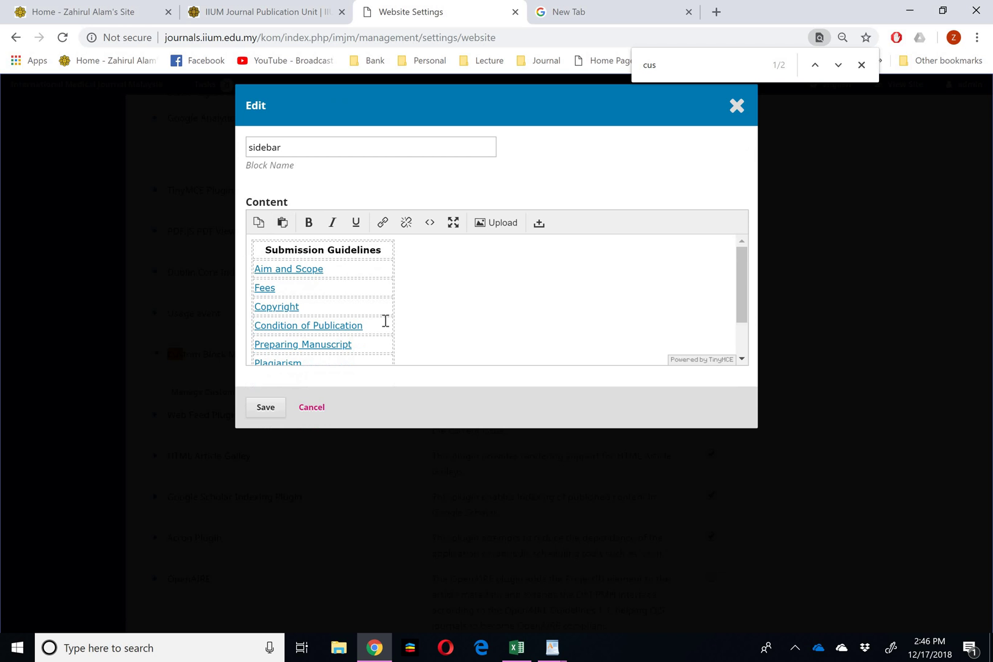
scroll(369, 299, down, 2)
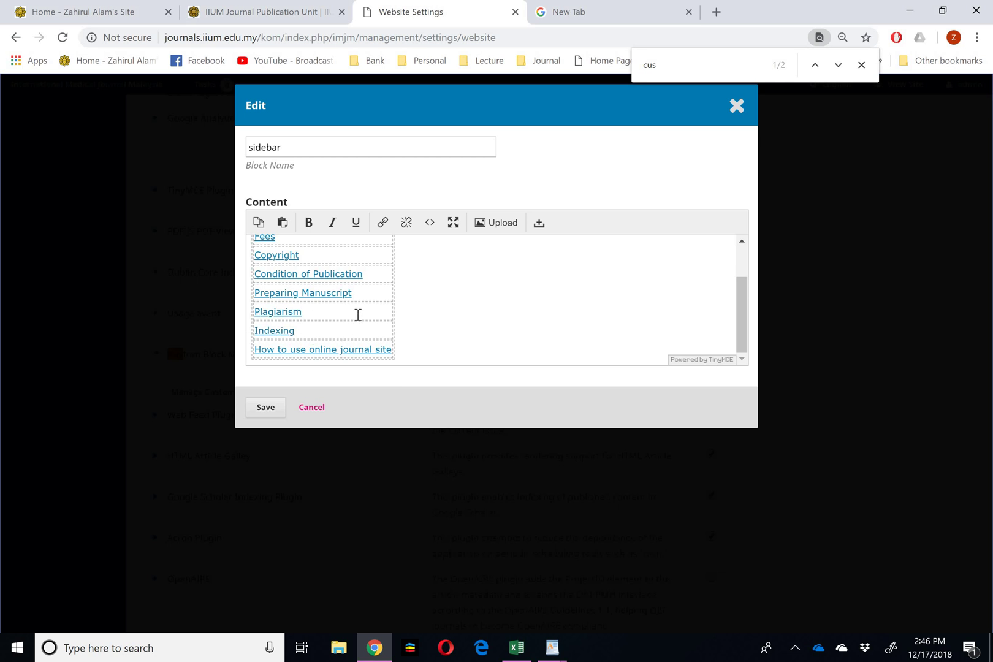
click(431, 221)
scroll(489, 332, down, 3)
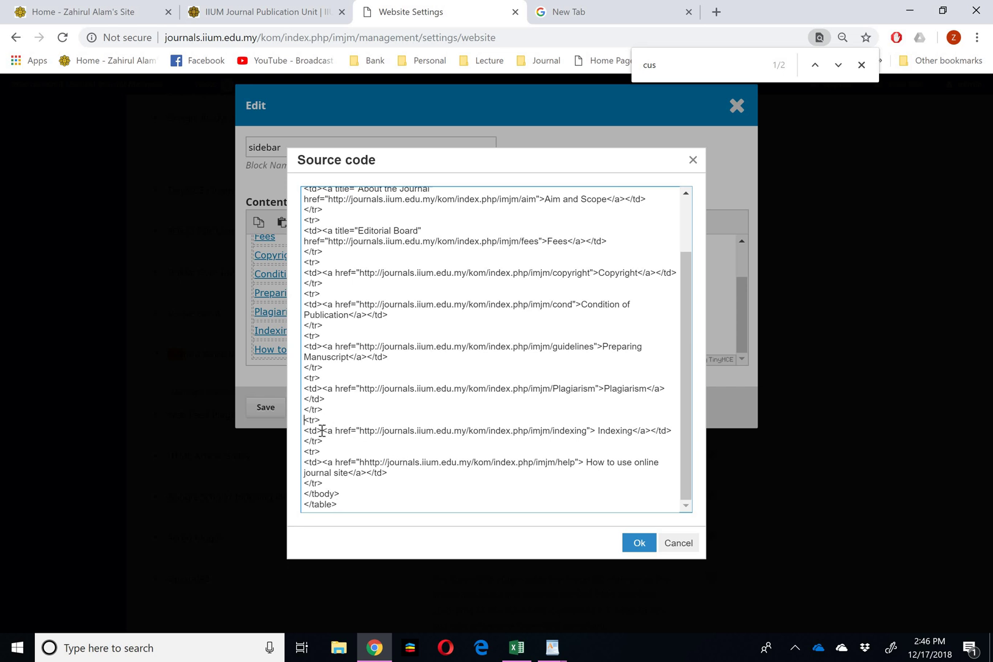
Copy the Indexing <tr> row and paste a duplicate on a new line below it
drag(304, 419, 334, 441)
key(ctrl+c)
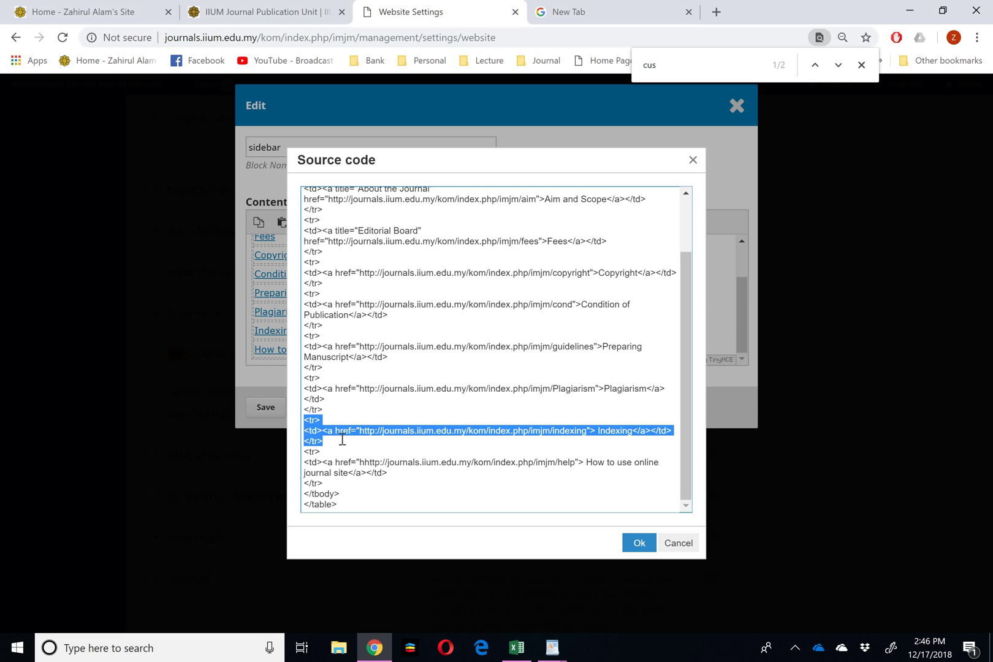
click(342, 439)
key(Return)
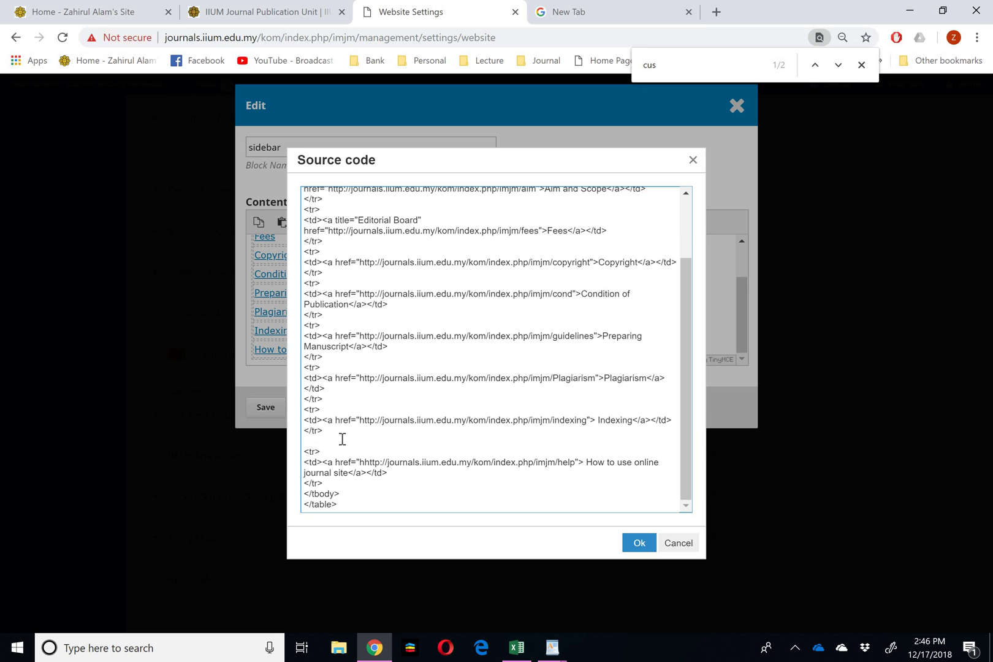
key(ctrl+v)
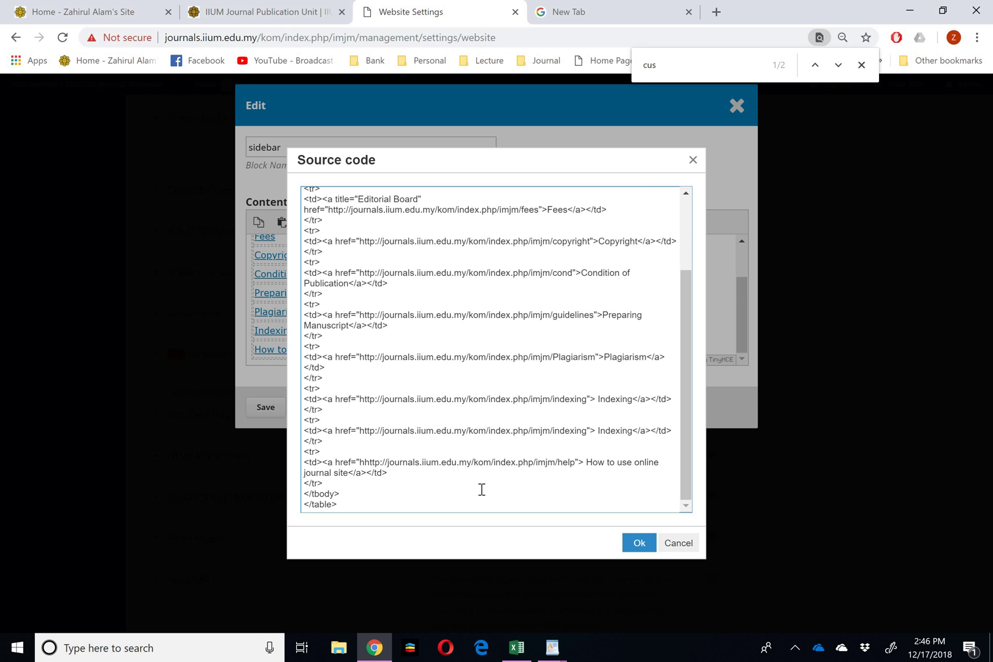
Apply the HTML, overwrite the first Indexing link with 'Download Journal Template' and select that text
click(636, 543)
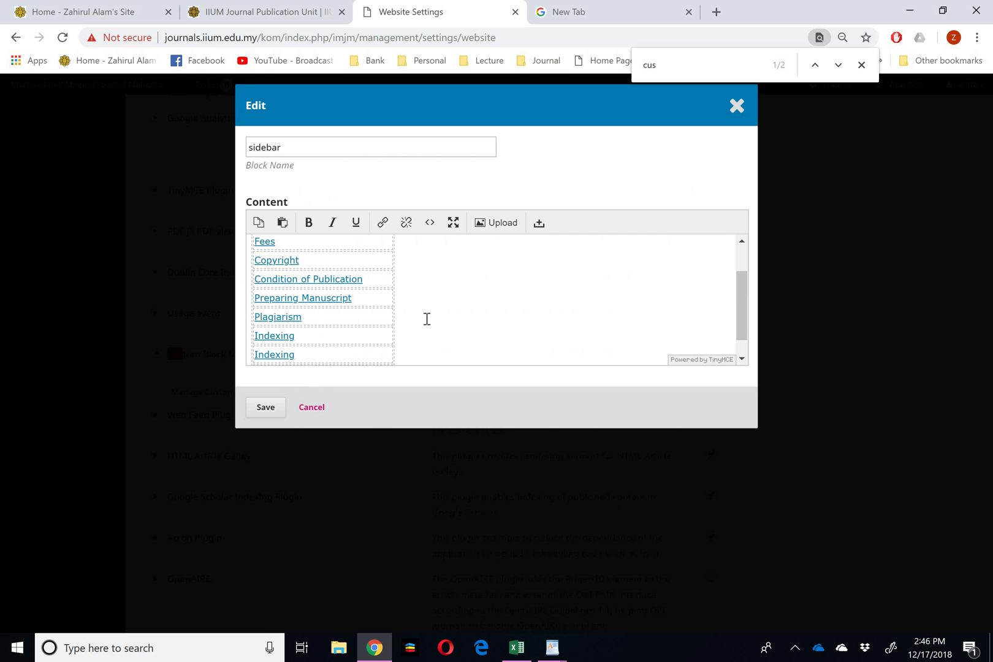
scroll(348, 332, down, 1)
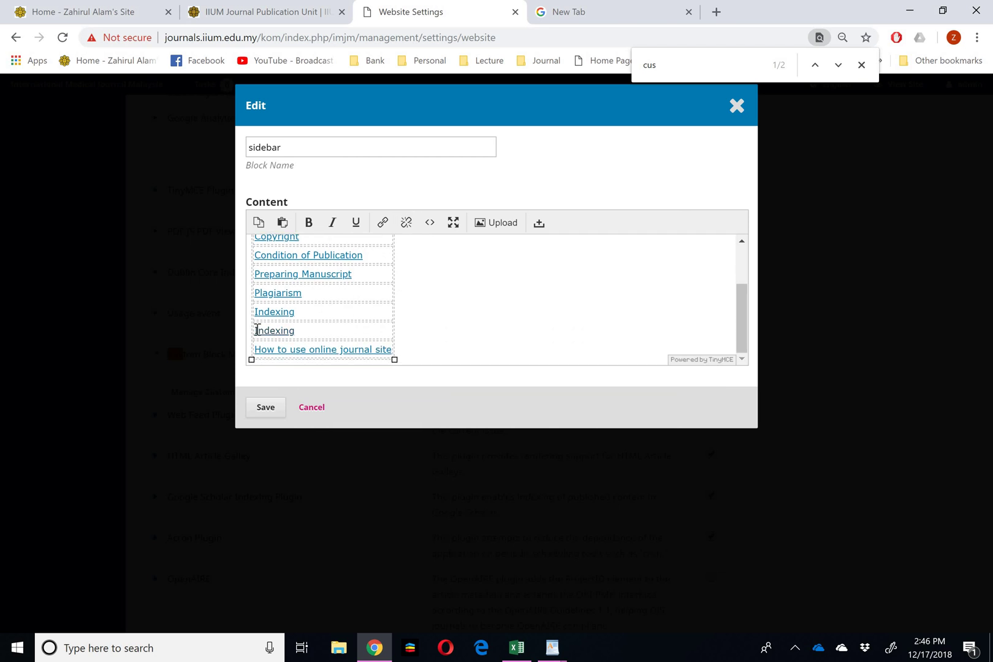
double_click(257, 331)
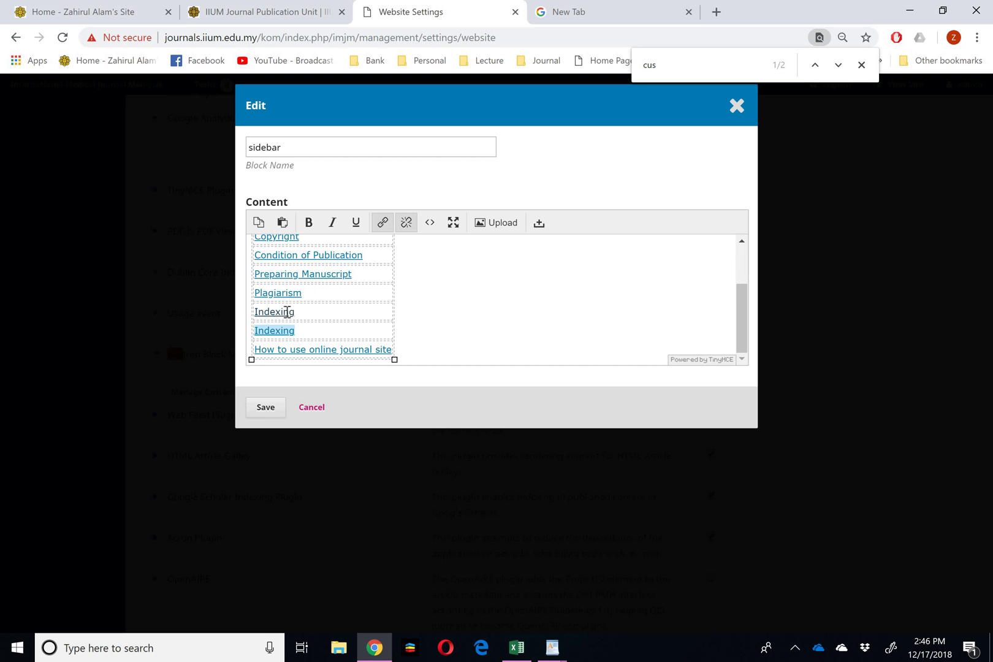
double_click(274, 311)
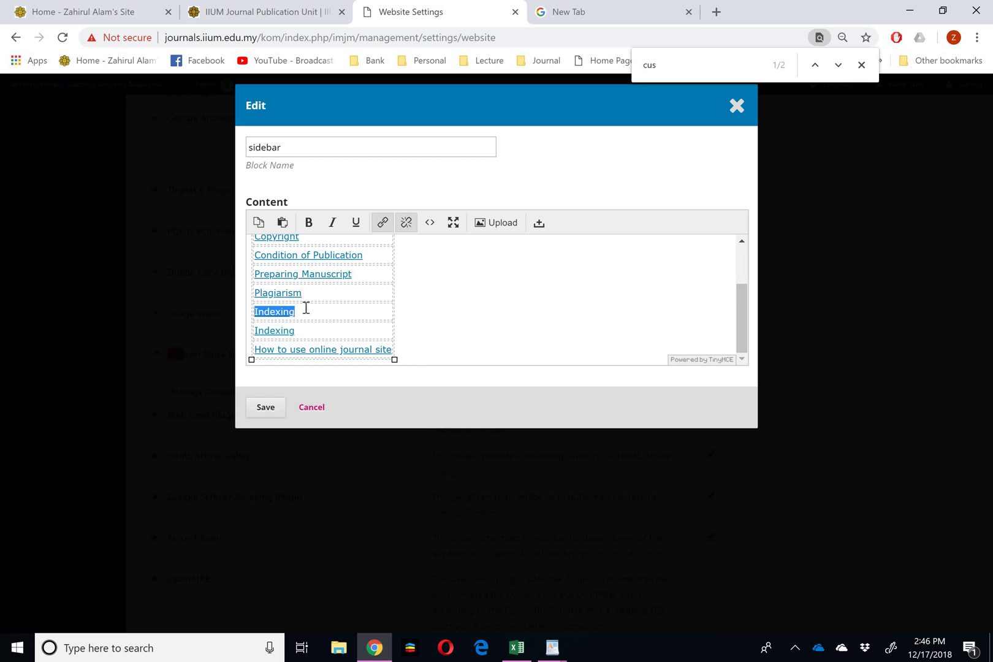
text(J)
text(Dop)
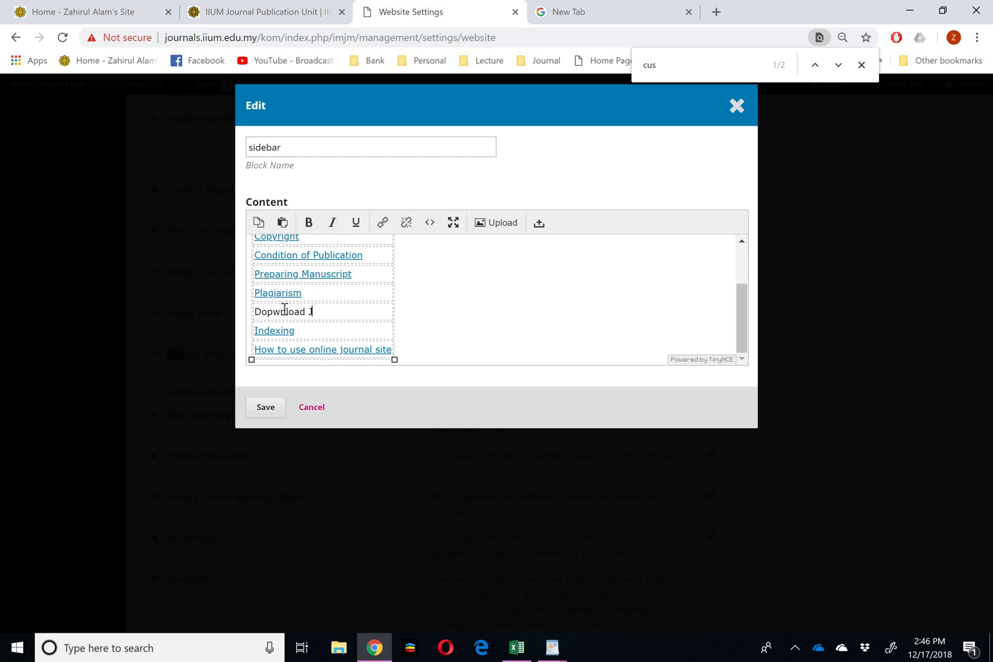
click(274, 313)
key(BackSpace)
text(ournal Template)
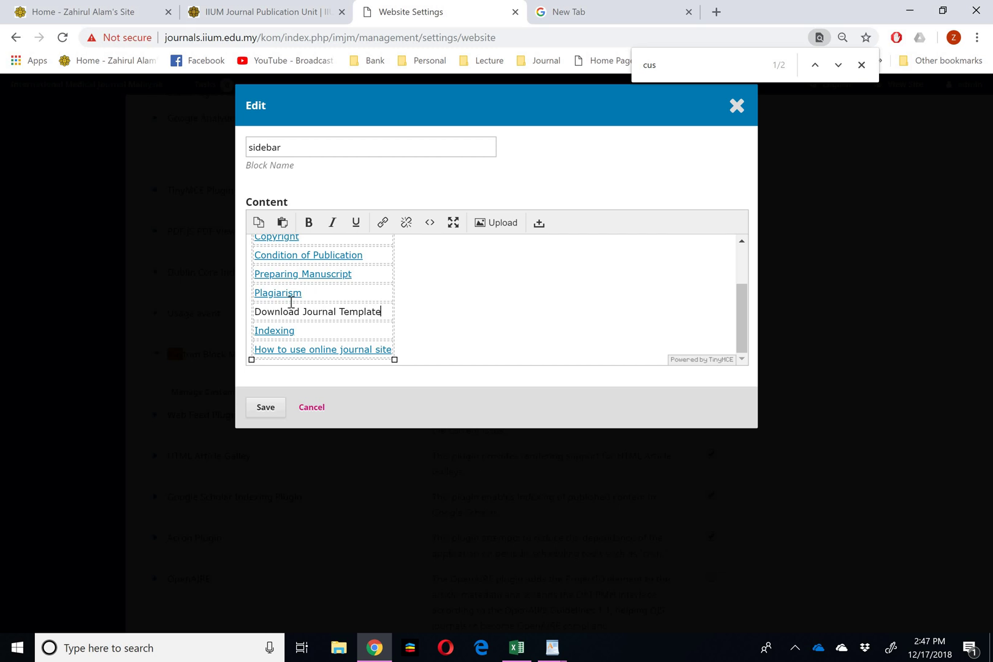
drag(380, 311, 256, 311)
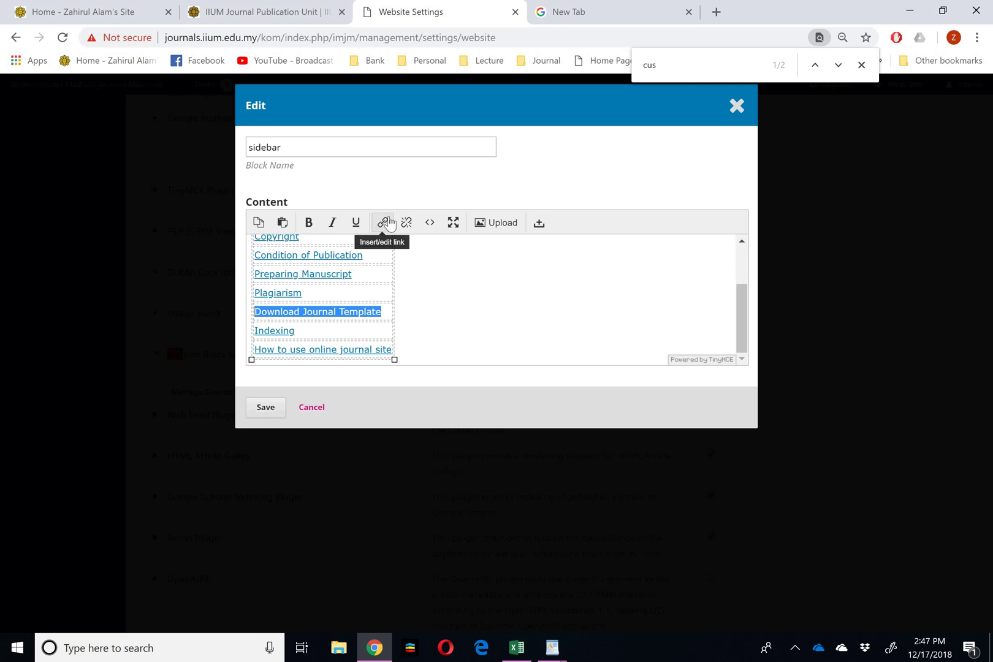
Link the text to the template's downloadPublic URL copied from the WordPad notes, trimming the trailing id
click(386, 224)
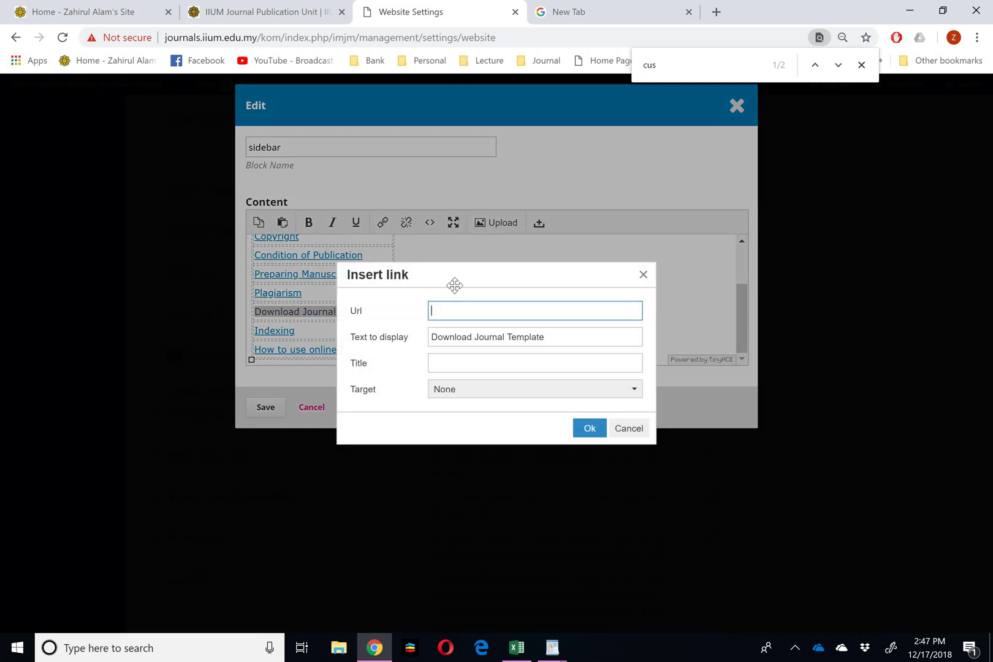
mouse_move(552, 647)
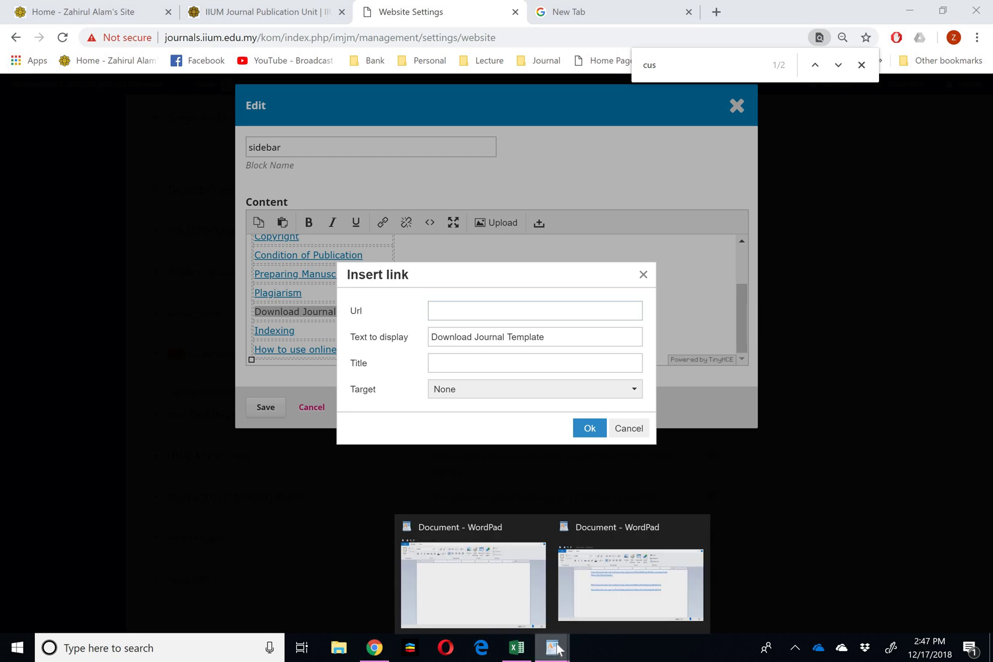
click(641, 599)
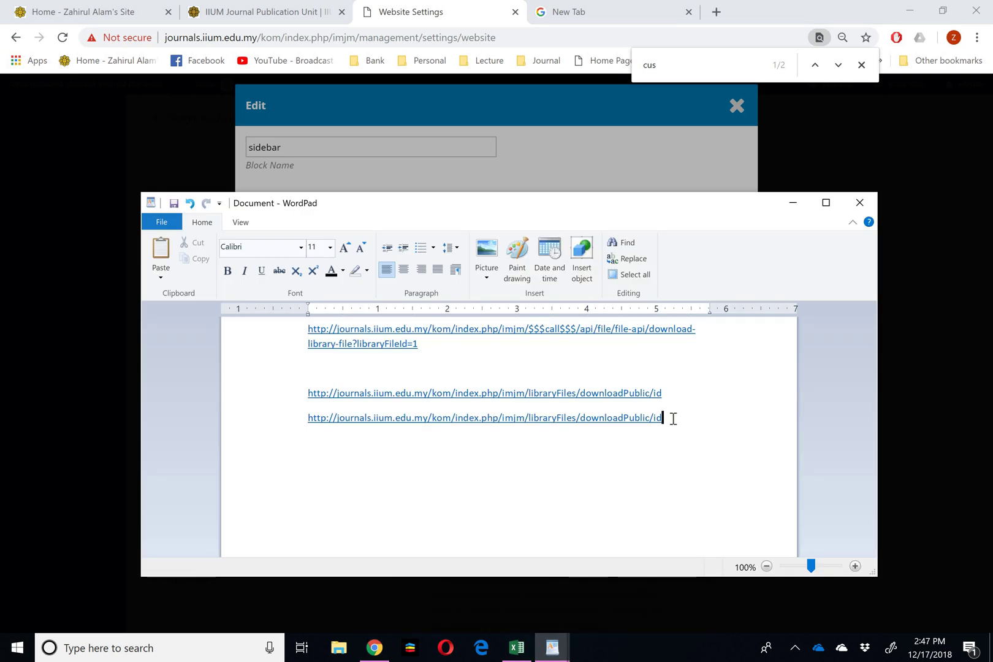
drag(669, 418, 313, 427)
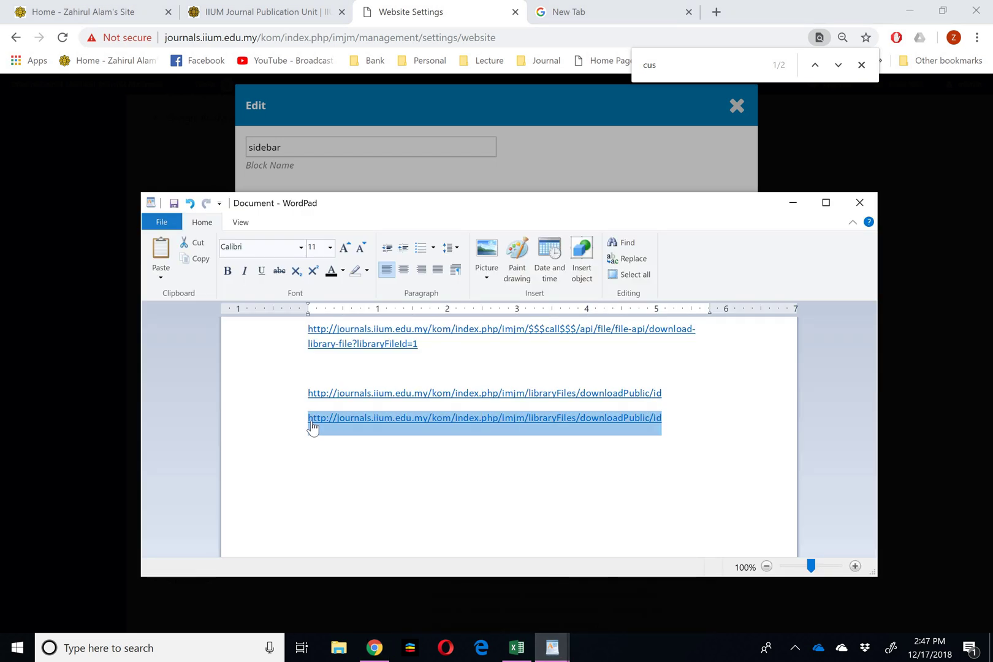
click(561, 164)
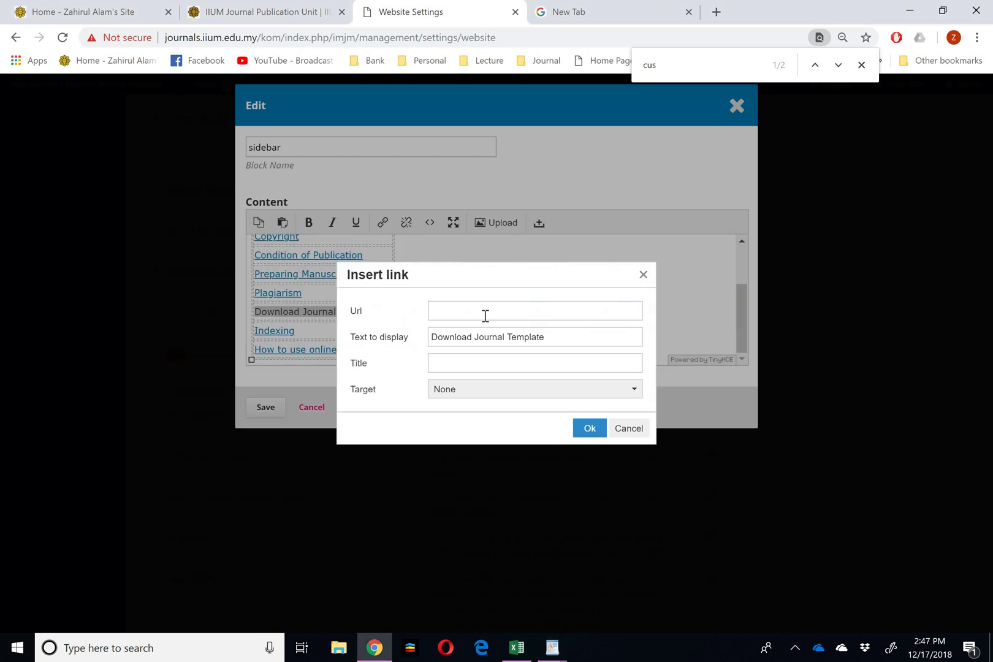
key(ctrl+v)
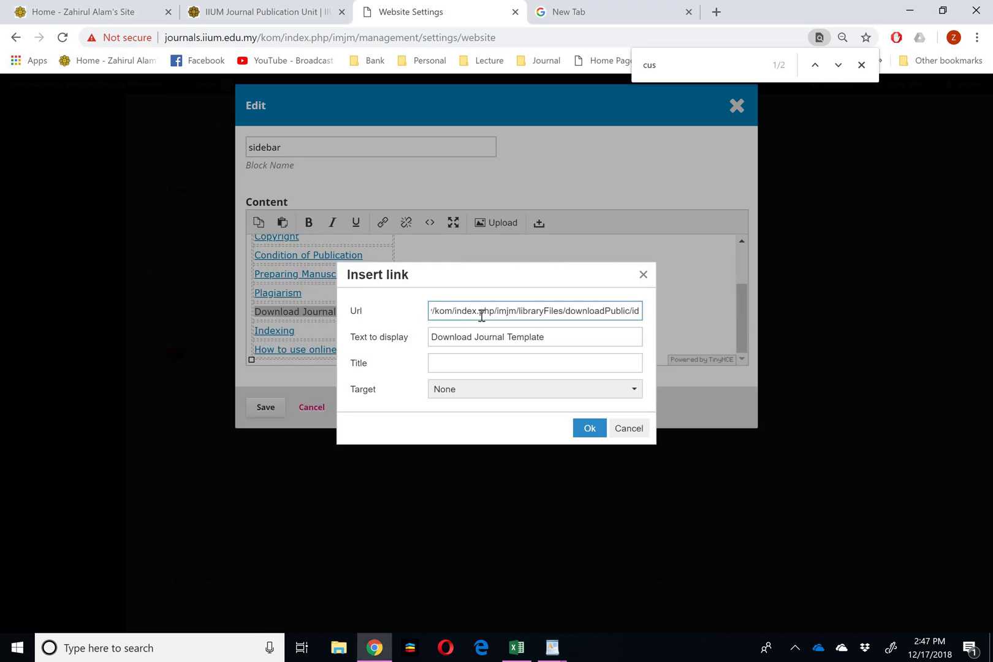
key(BackSpace)
key(BackSpace)
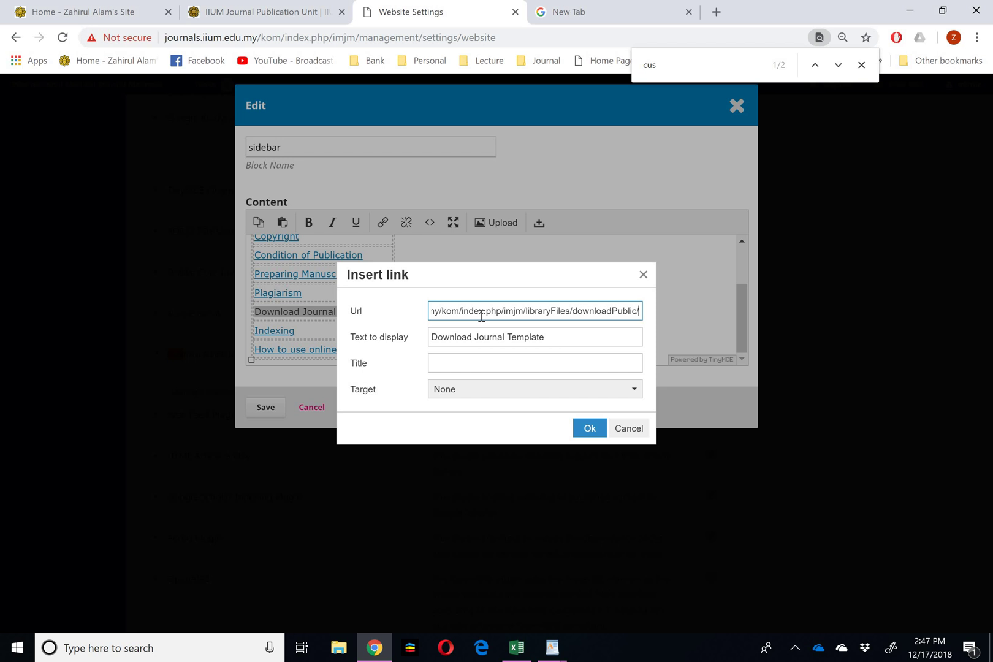
text(2)
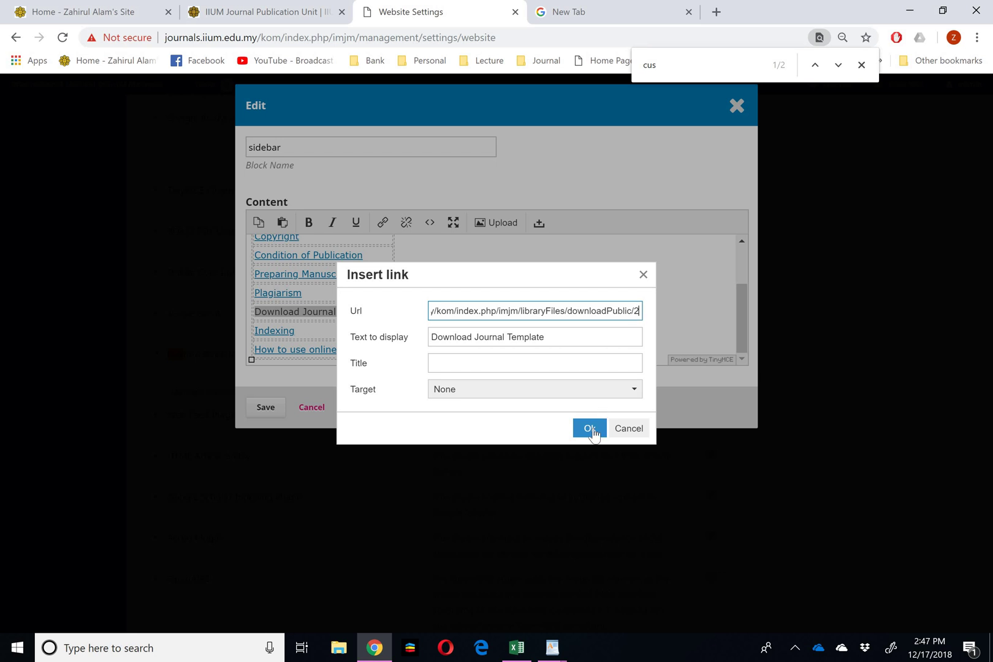
Confirm the link, save the sidebar block and close the Custom Block Manager
click(590, 427)
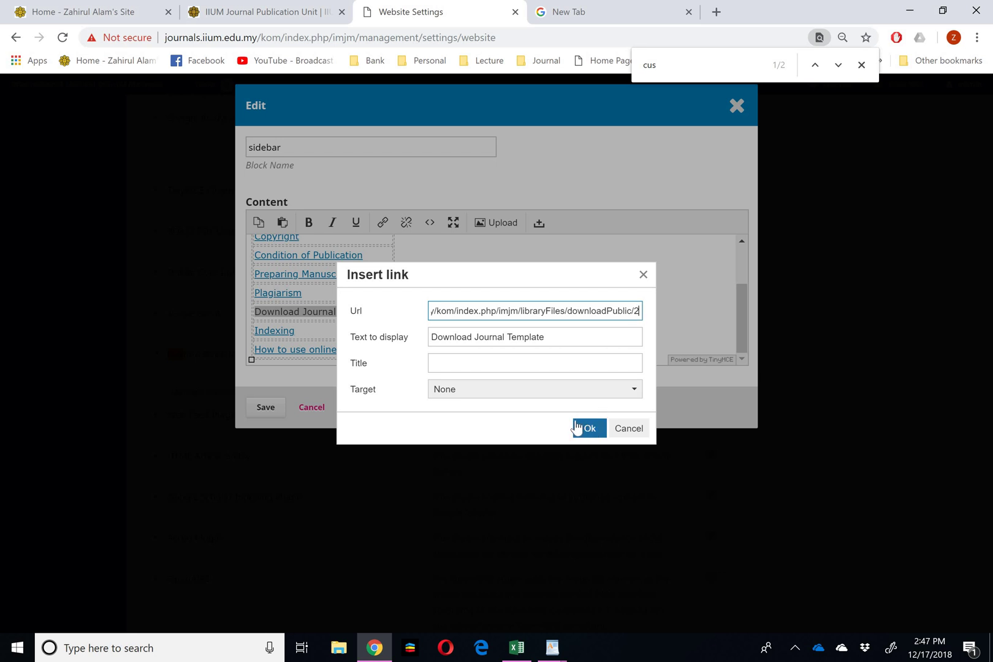
drag(549, 337, 390, 334)
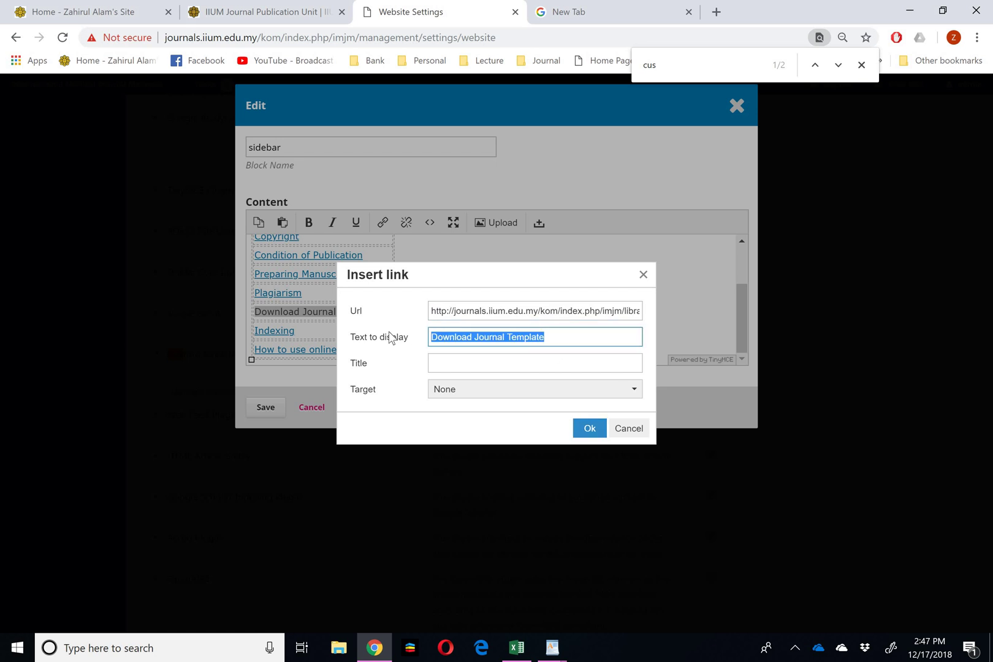
click(589, 428)
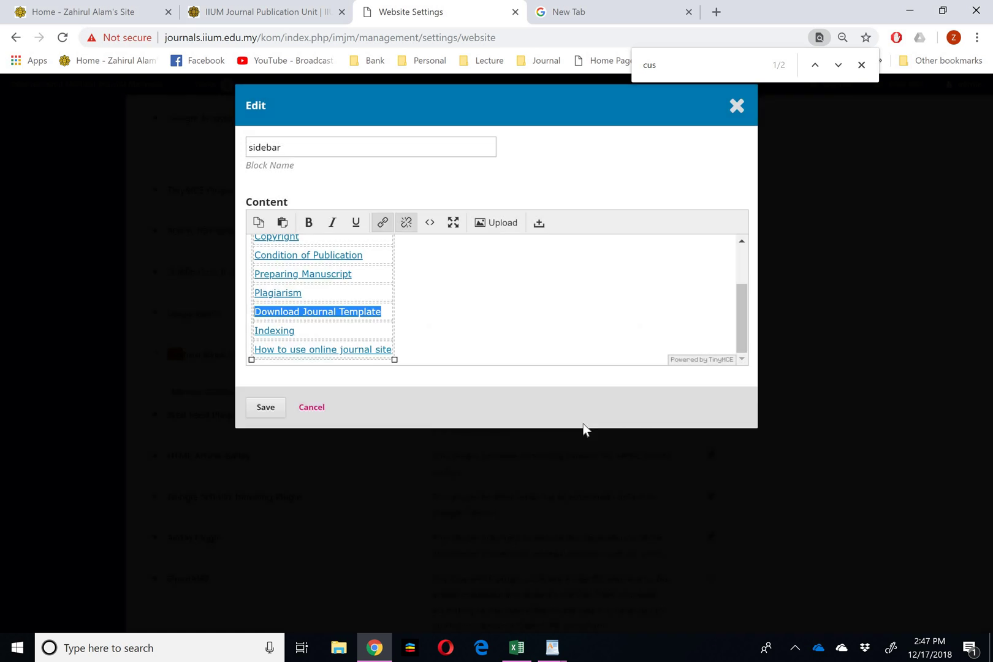
click(266, 406)
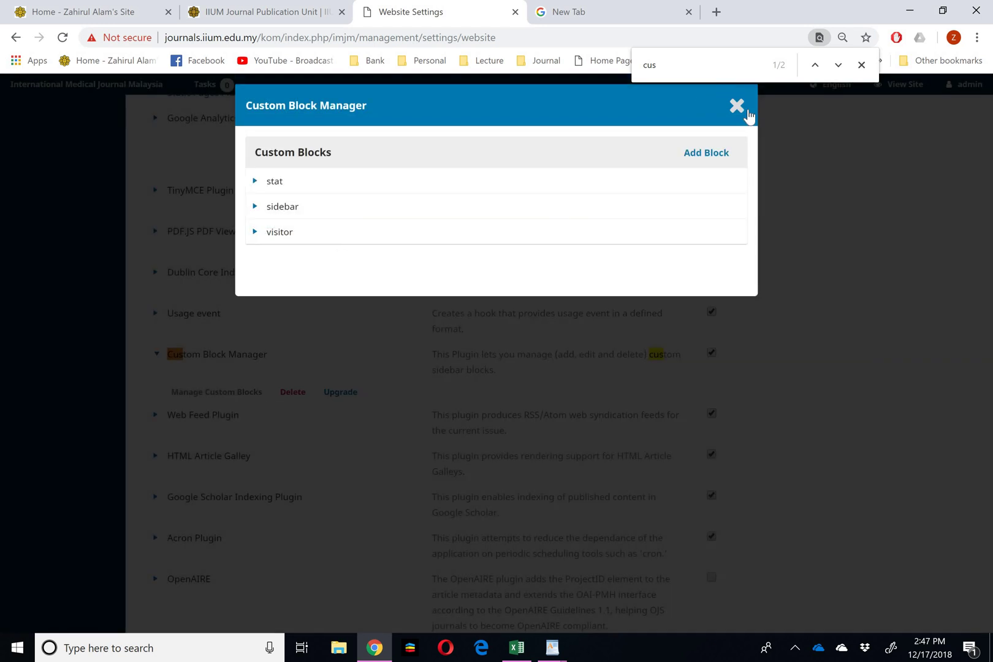
click(736, 106)
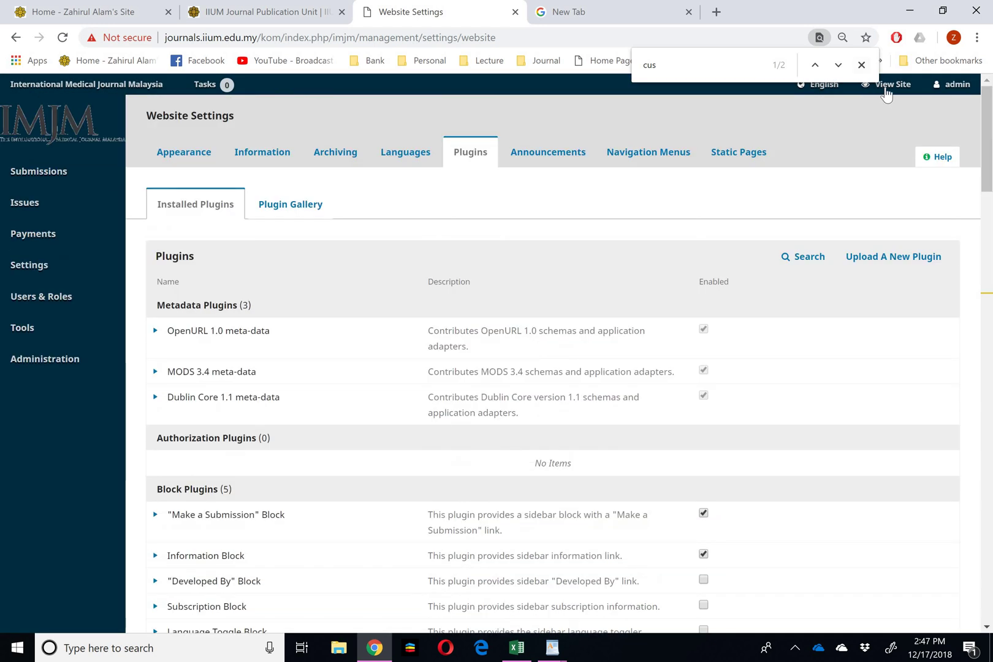
On the public site, test the Download Journal Template sidebar link and cancel the save prompt
click(890, 84)
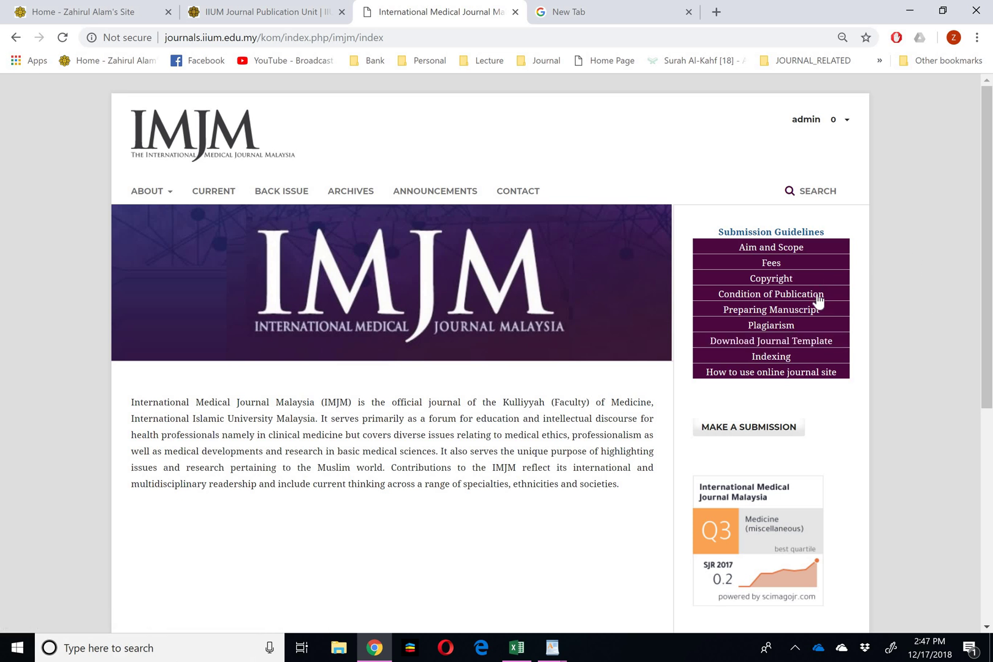
click(796, 337)
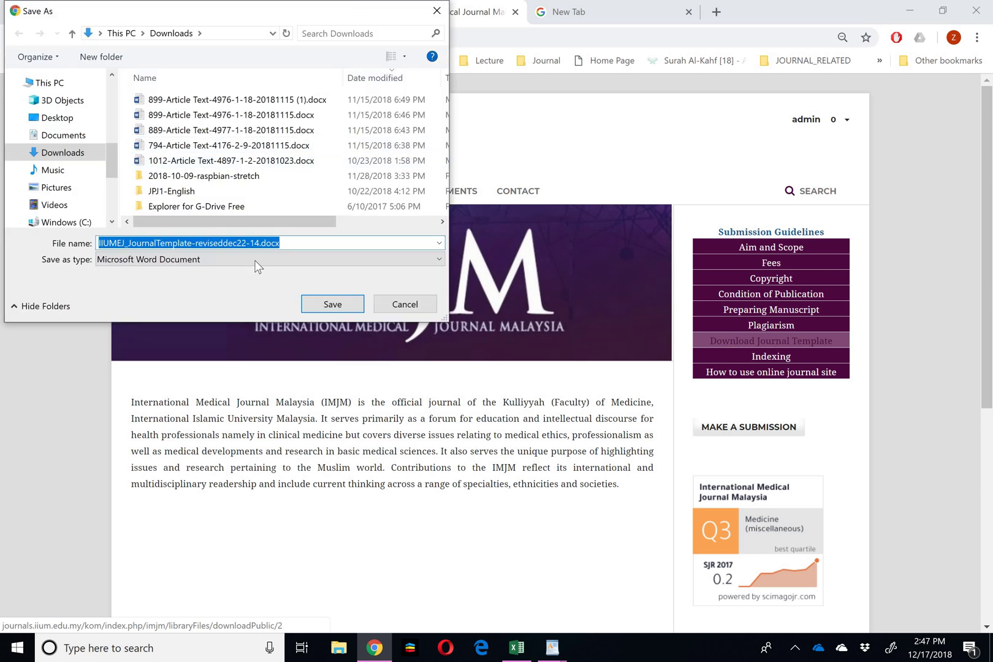
click(405, 304)
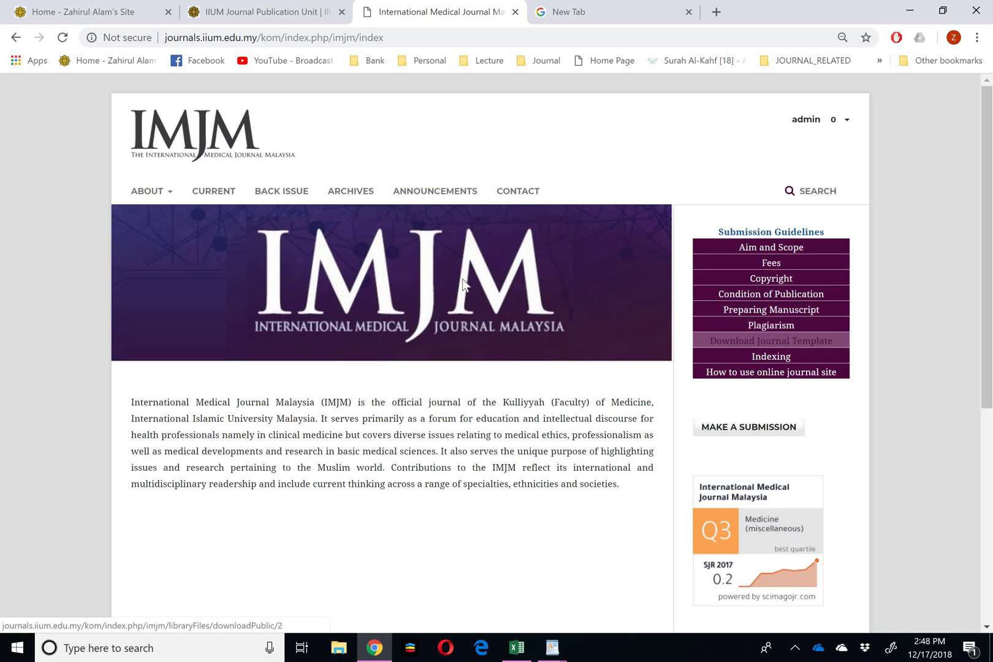
Go to the Current issue page and look over the main menu entries
click(227, 196)
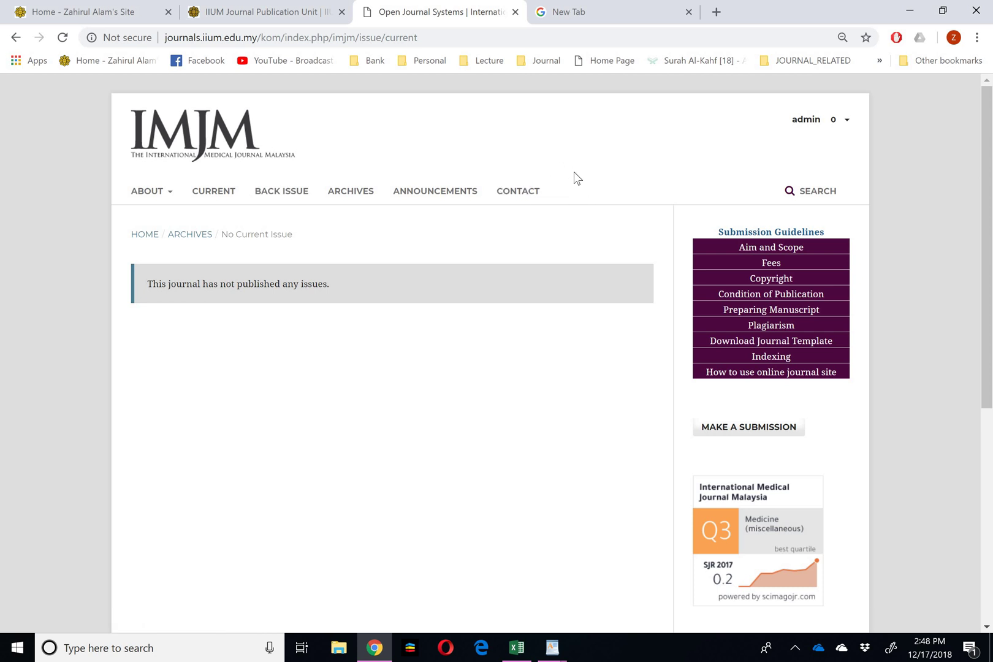
mouse_move(572, 184)
mouse_down()
mouse_move(627, 217)
mouse_move(587, 188)
mouse_up()
click(559, 193)
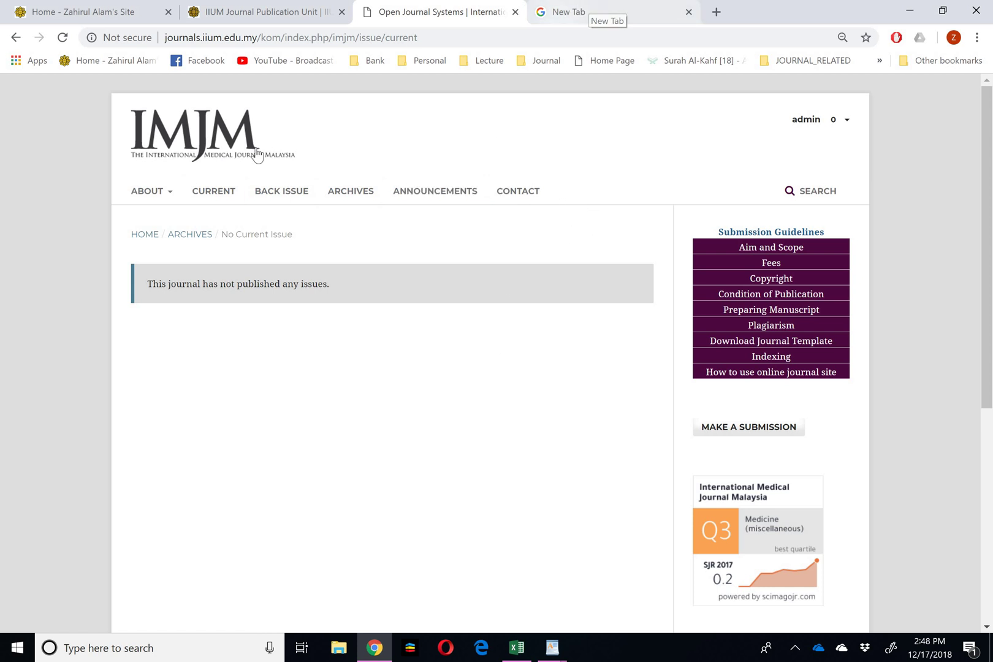
Return via admin > Dashboard to Settings > Website
click(806, 120)
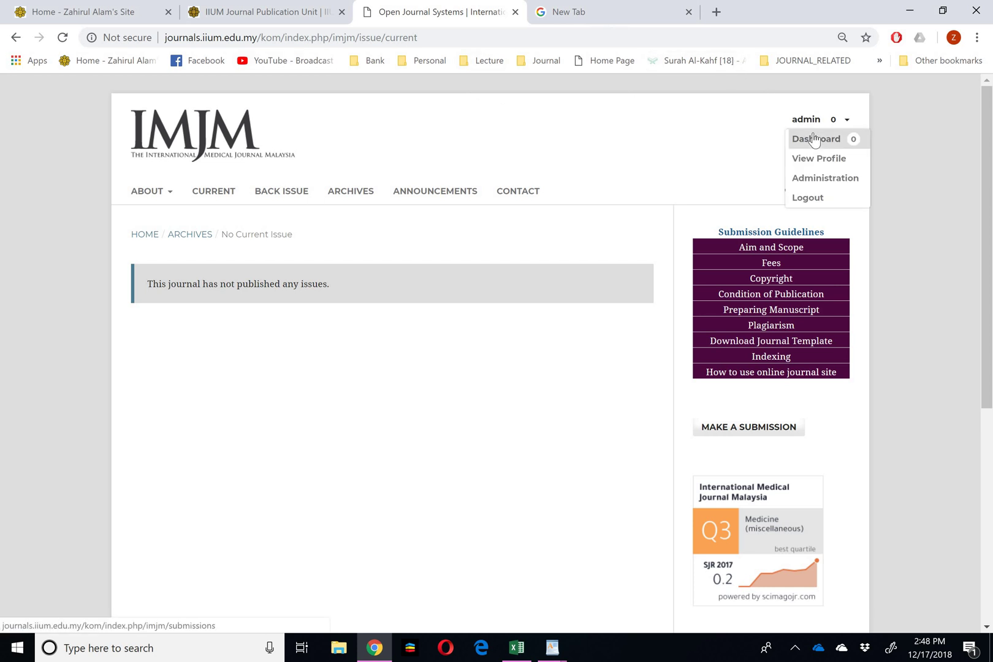
click(814, 139)
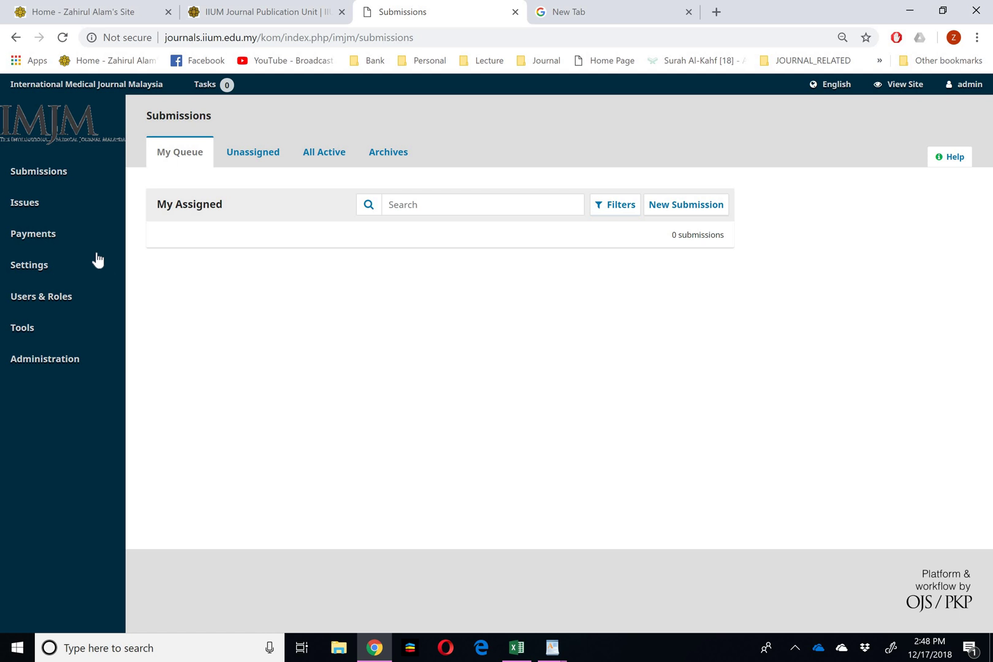
click(31, 264)
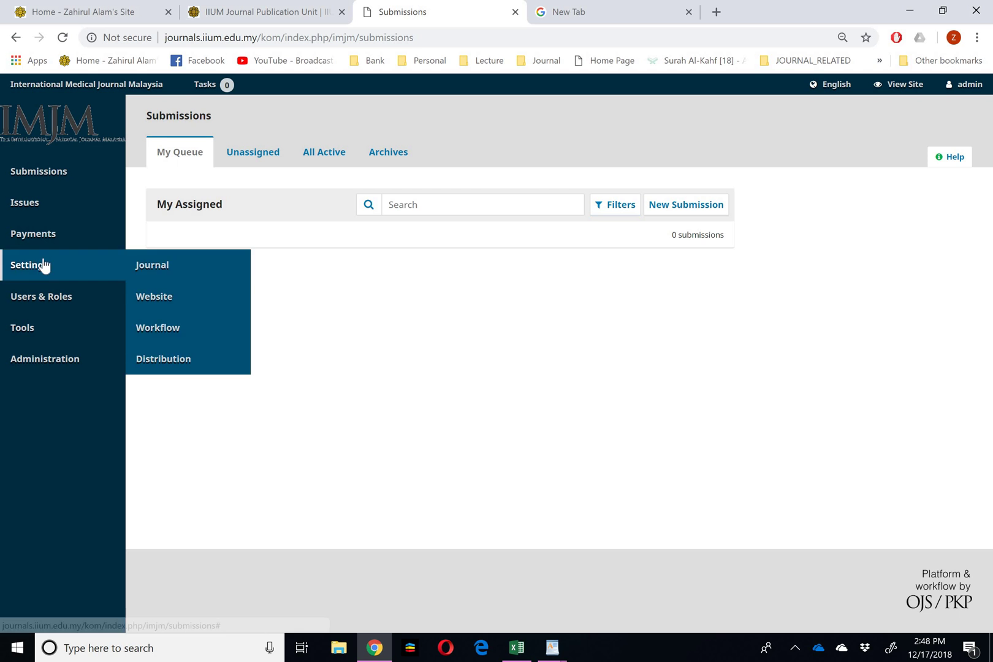
click(155, 296)
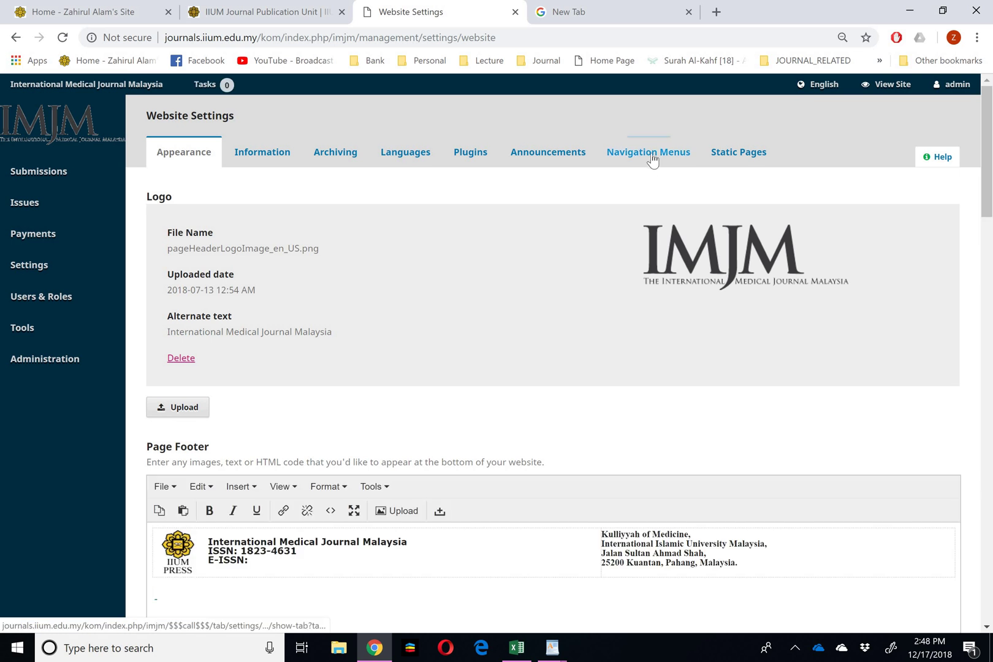
Add a navigation menu item titled 'Journal Template', first trying the Custom Page type
click(652, 152)
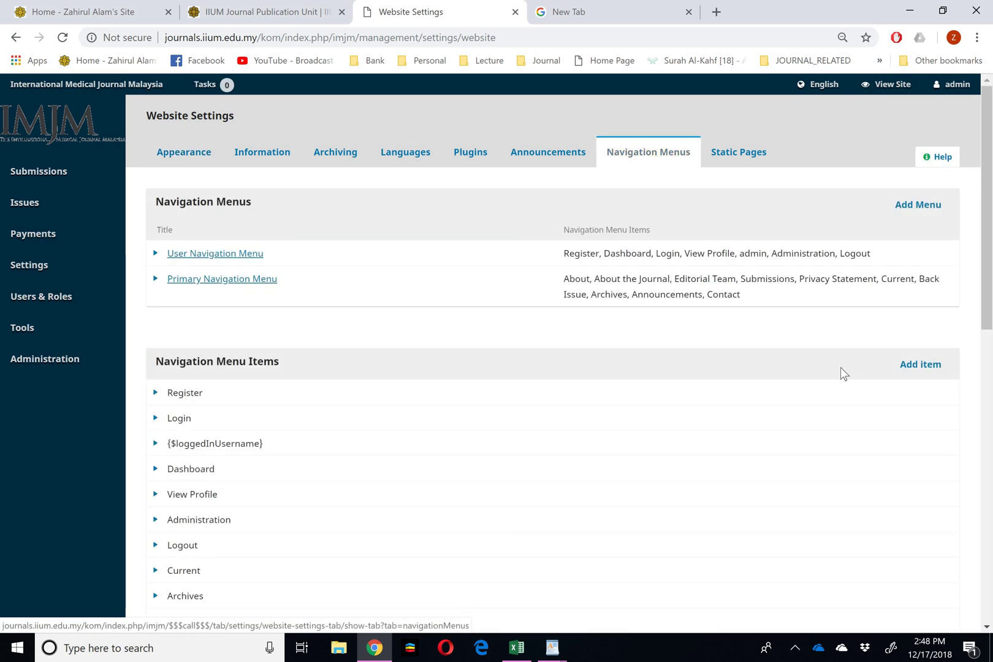
click(911, 364)
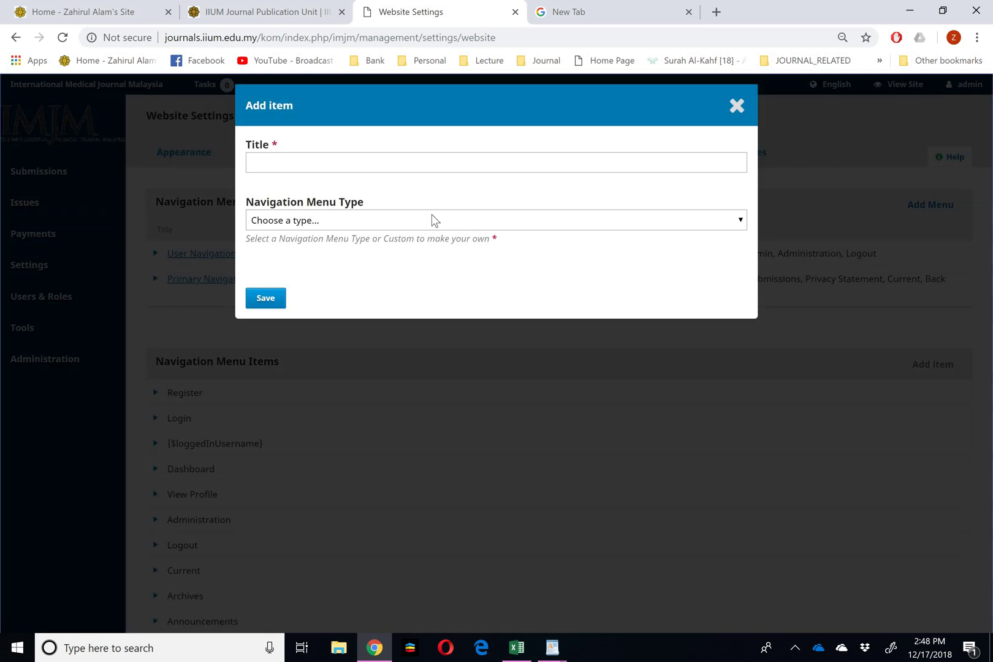
click(390, 169)
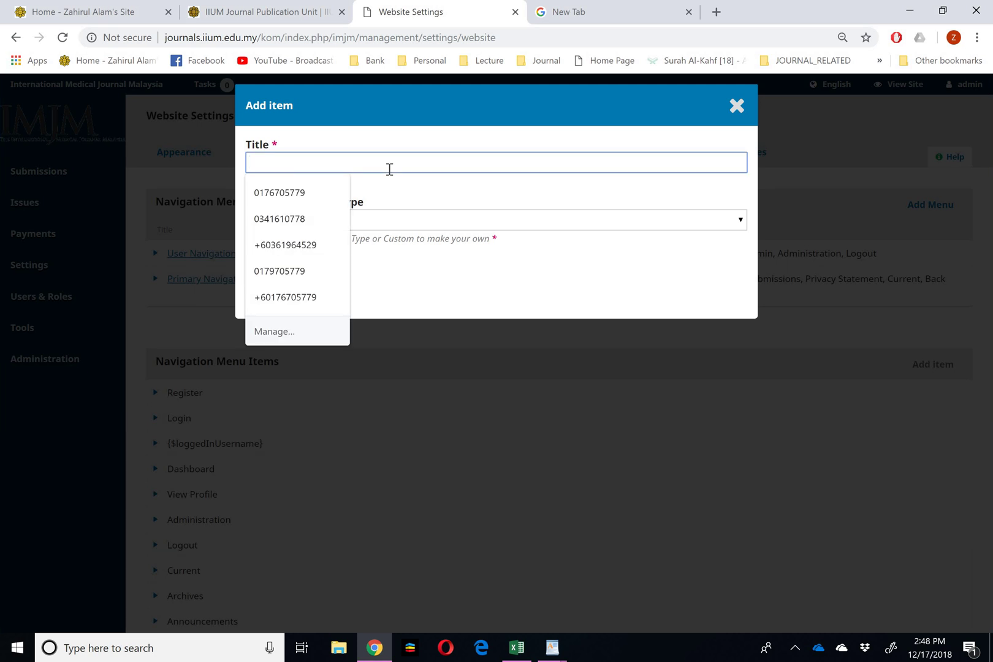
text(Journal Template)
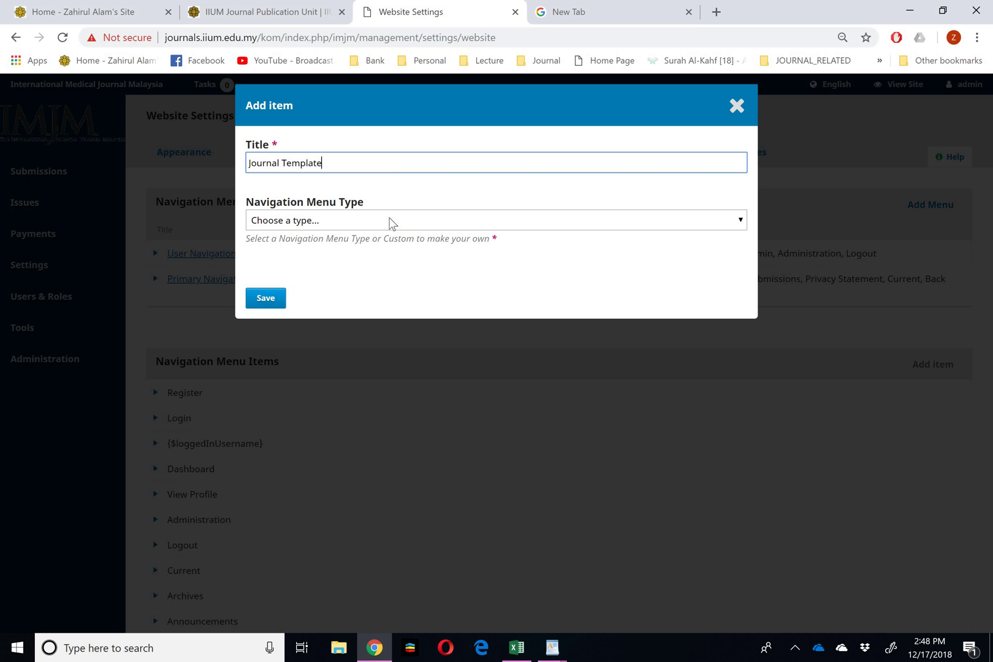
click(389, 222)
click(386, 223)
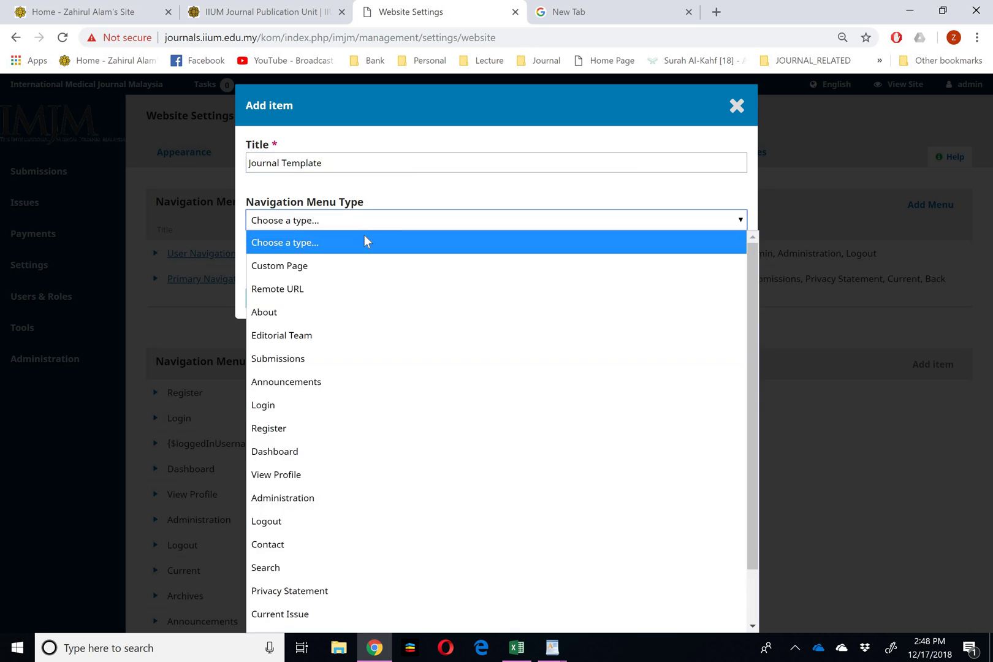
click(311, 265)
click(287, 292)
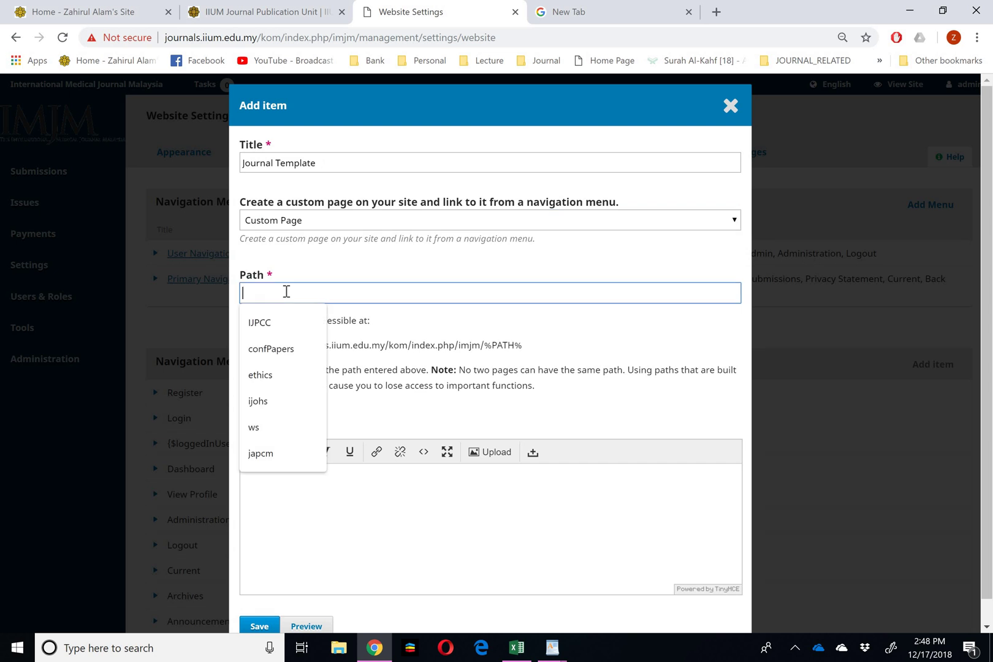
click(619, 334)
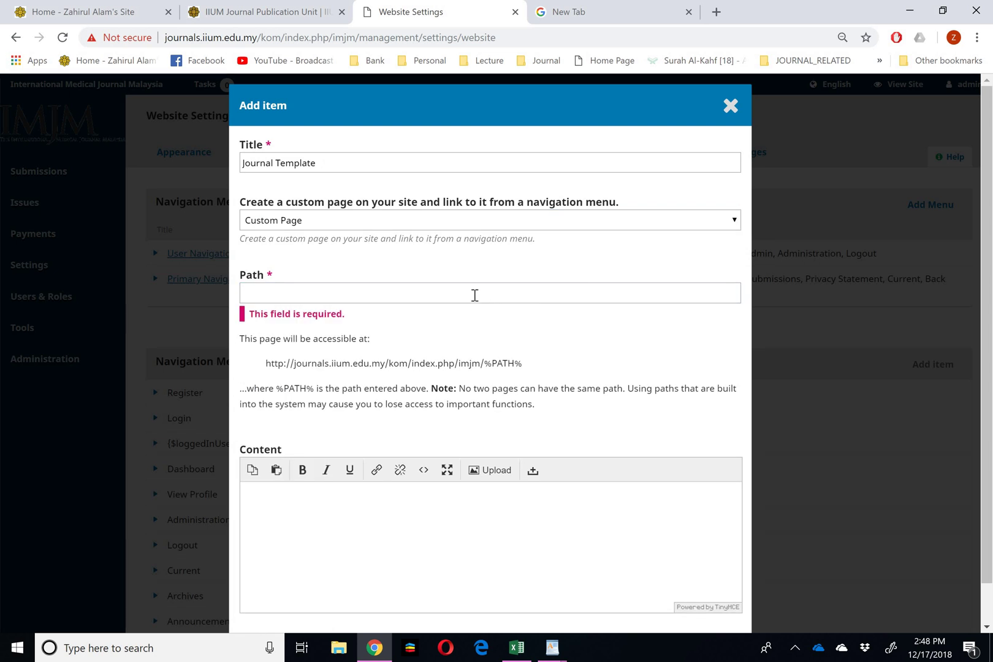
Make it a Remote URL pointing to the template's downloadPublic/2 address and save it
click(727, 223)
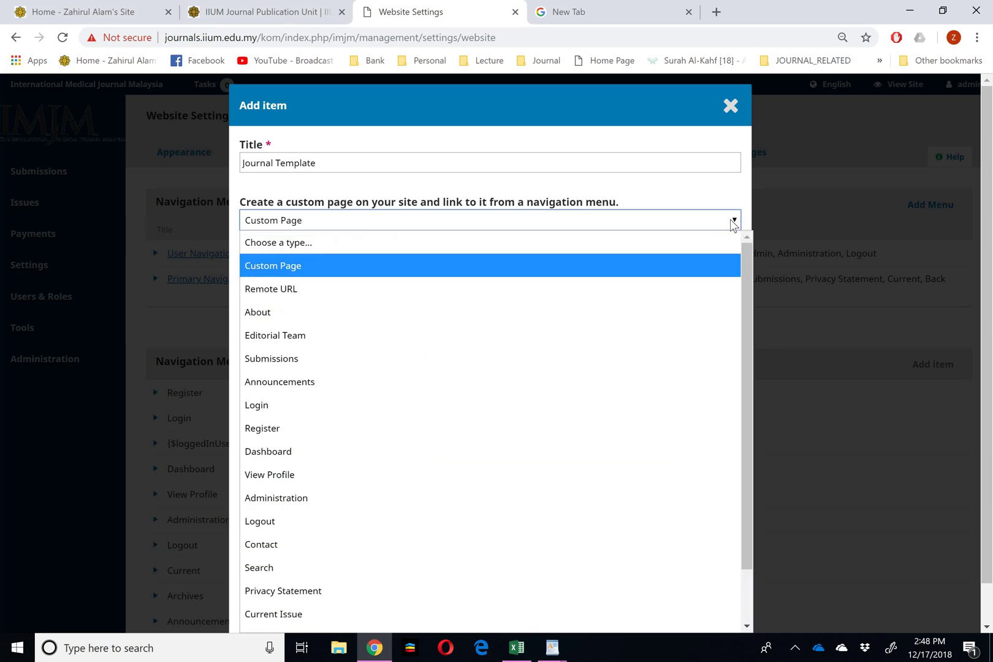
click(426, 291)
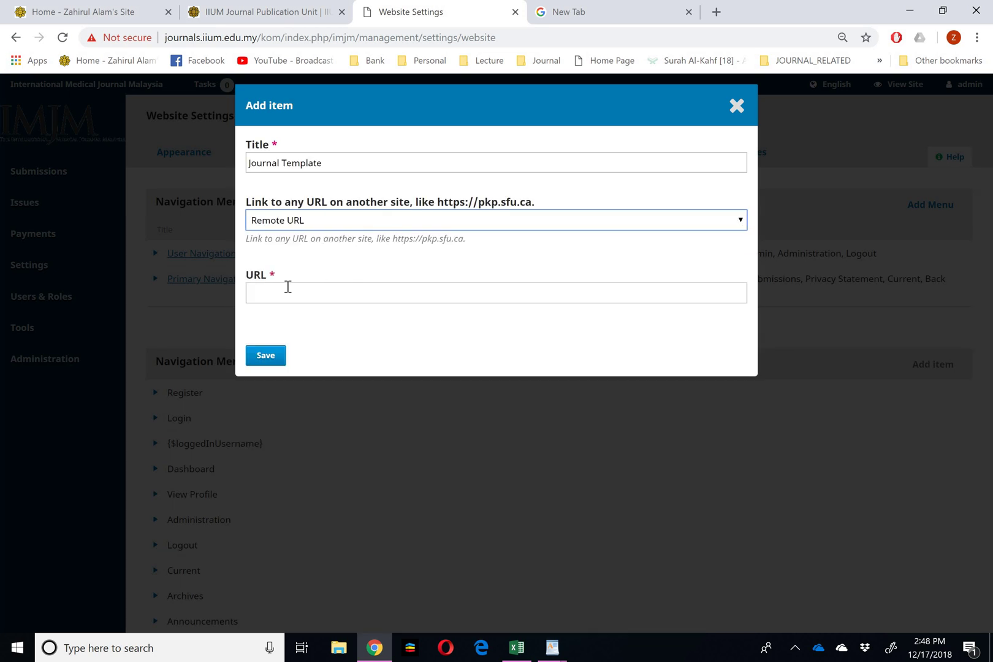
click(288, 292)
text(http://journals.iium.edu.my/kom/index.php/imjm/libraryFiles/downloadPublic/id)
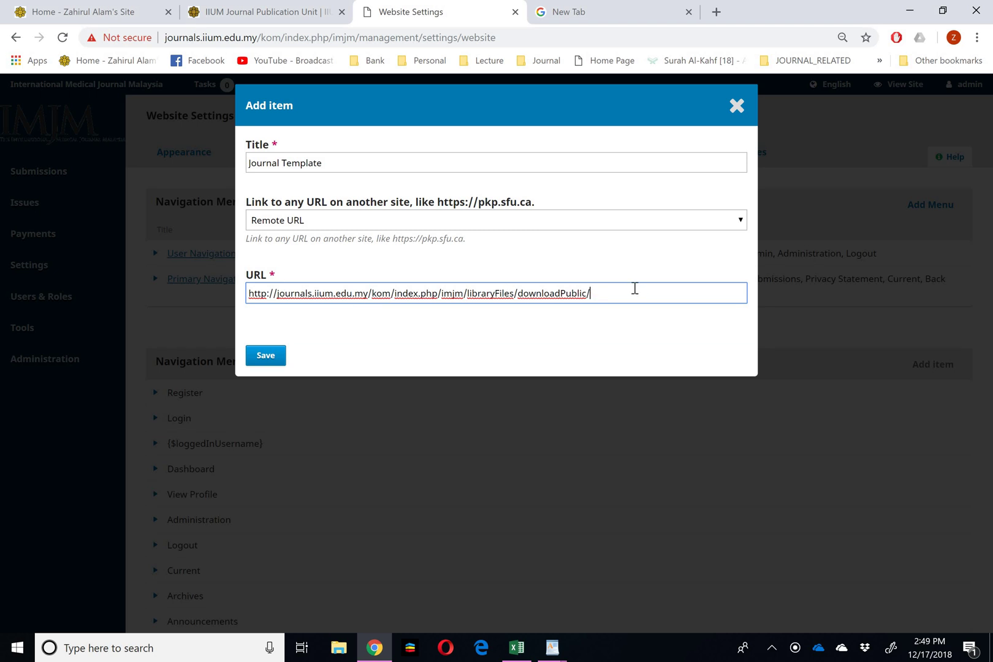
click(271, 356)
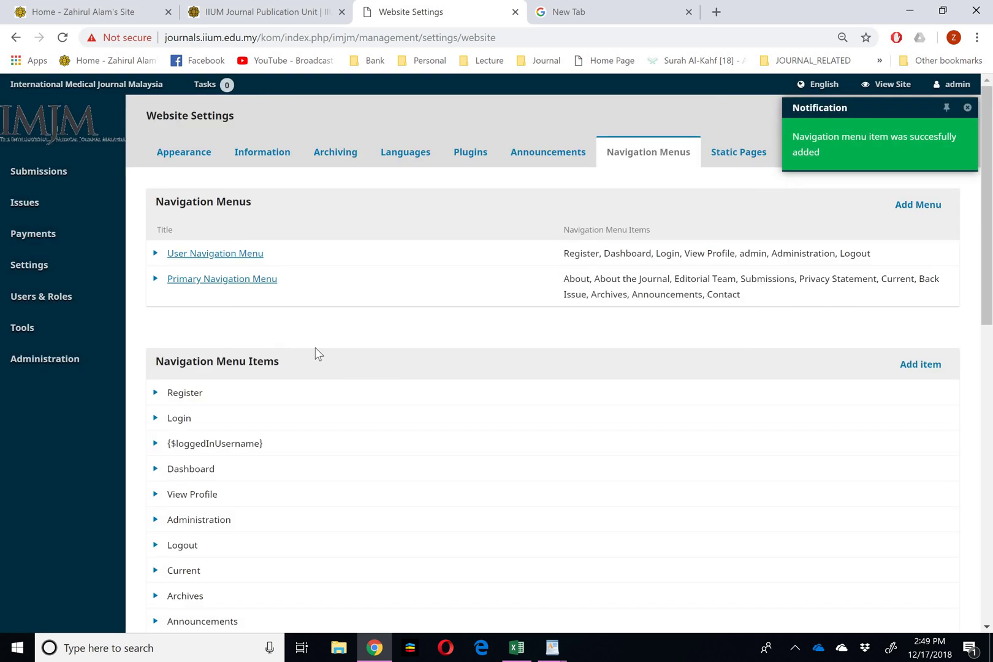
Edit the Primary Navigation Menu and drag Journal Template in after Archives
click(155, 280)
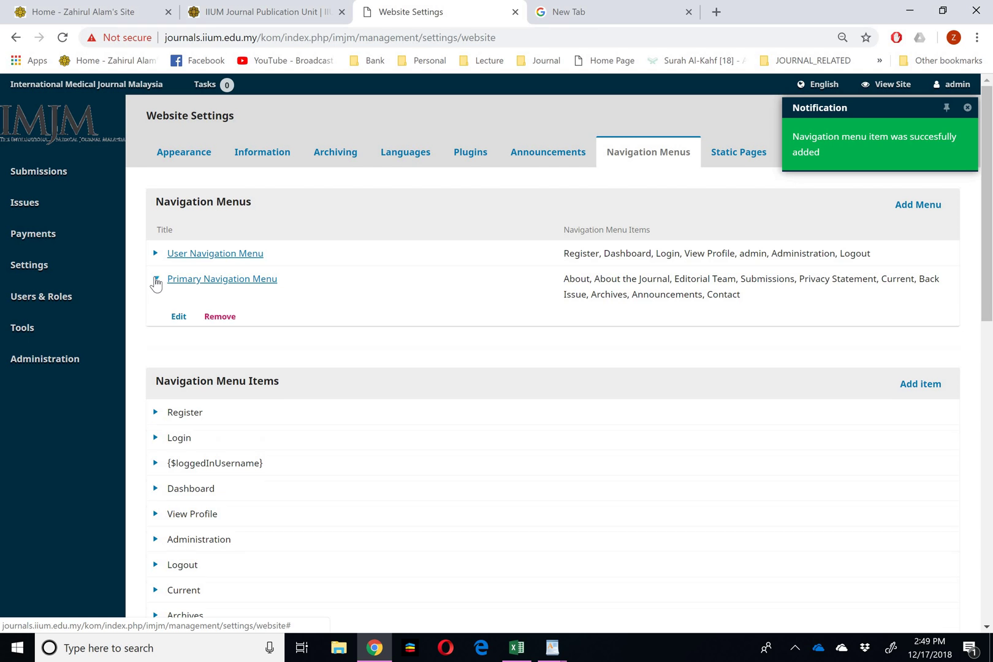
click(179, 316)
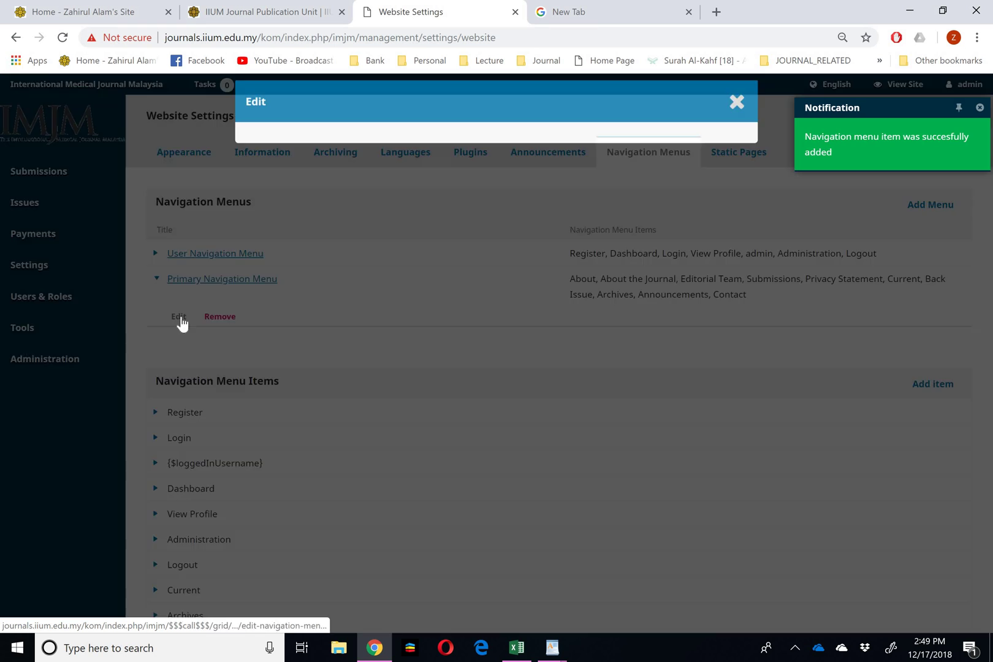
scroll(505, 456, down, 6)
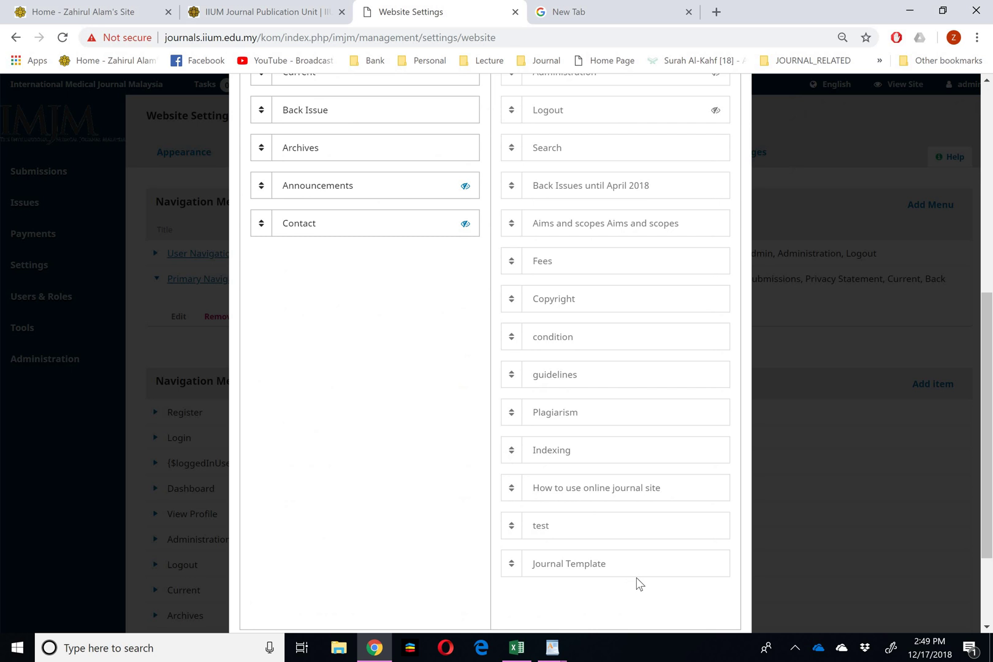
mouse_move(569, 563)
mouse_down()
mouse_move(325, 304)
mouse_move(329, 352)
mouse_up()
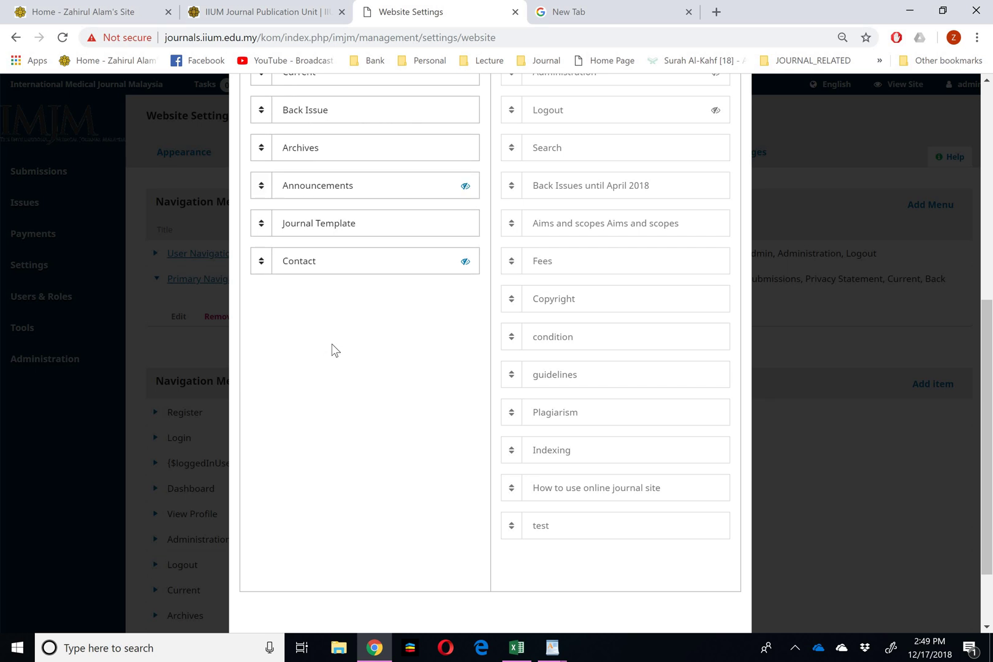
mouse_move(318, 294)
mouse_down()
mouse_move(372, 128)
mouse_move(341, 143)
mouse_up()
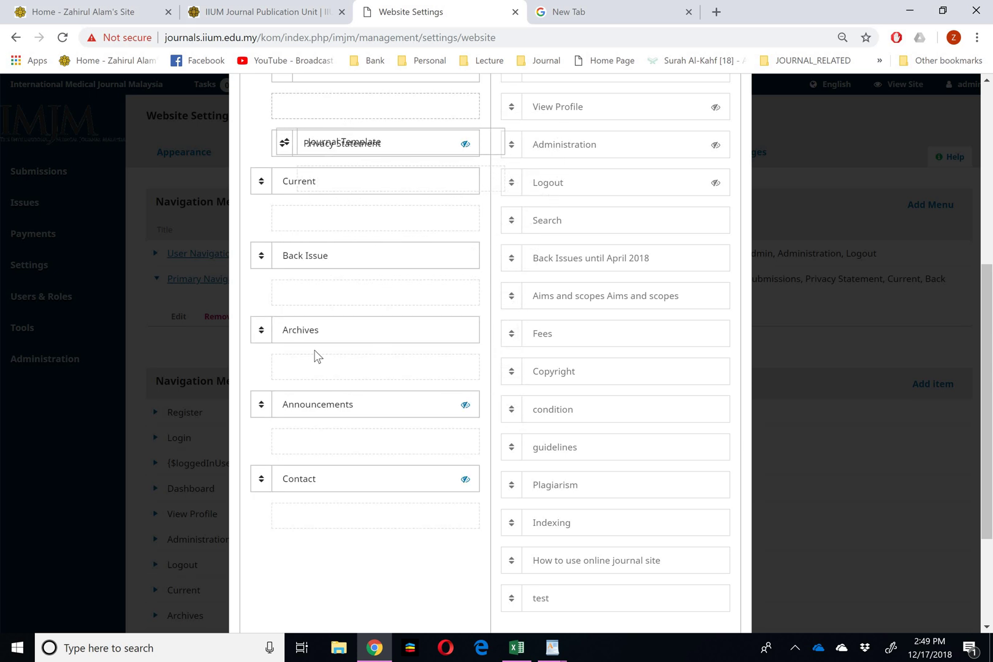
drag(314, 357, 307, 418)
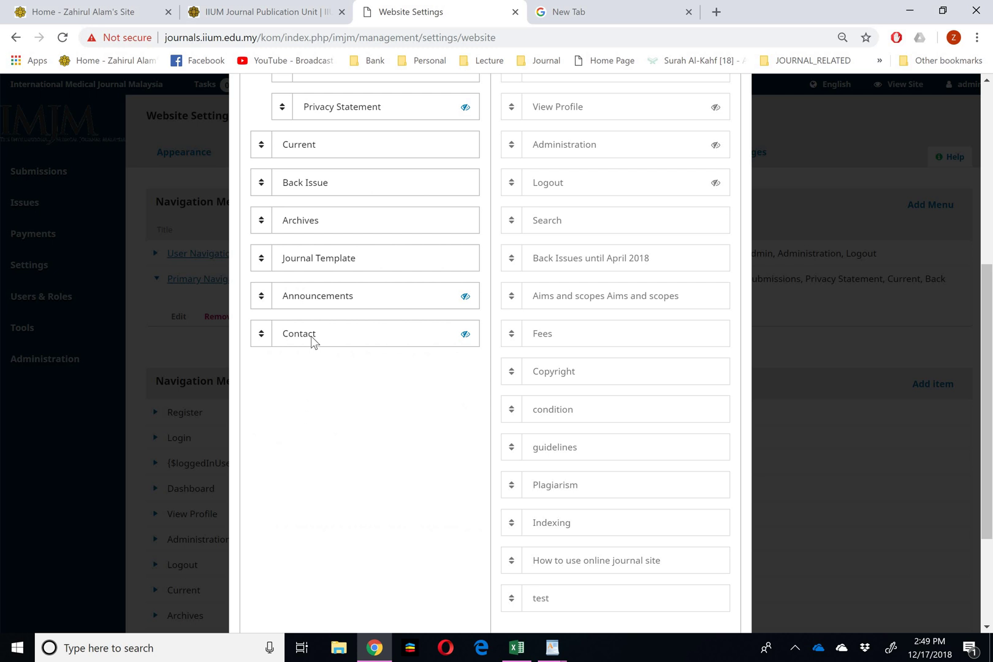
Settle Journal Template's position, nest Announcements under Back Issue and save the menu
drag(310, 264, 304, 422)
drag(297, 294, 290, 262)
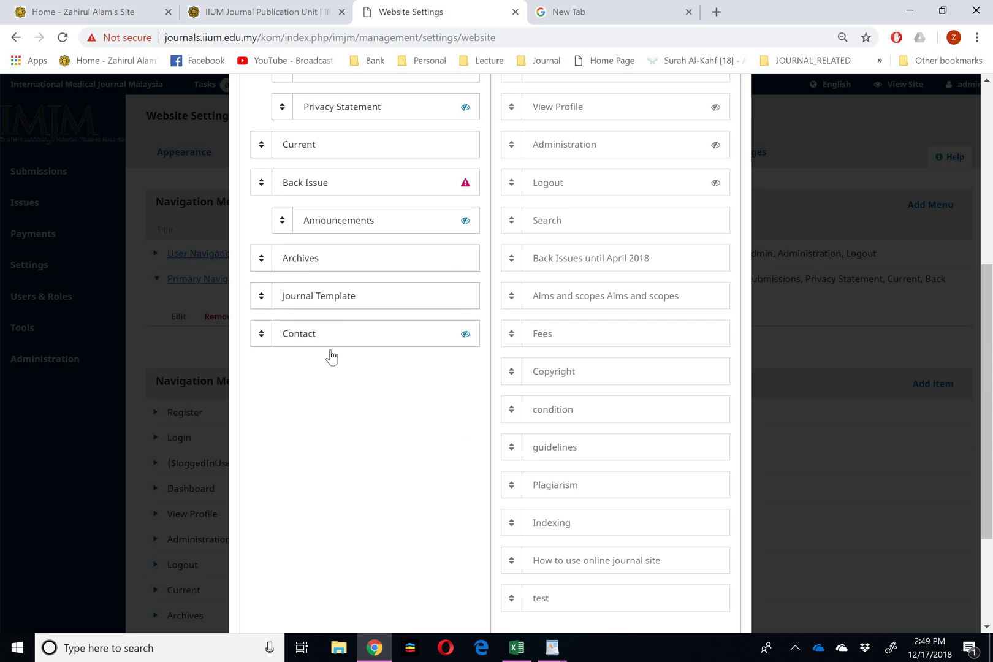
scroll(399, 451, down, 3)
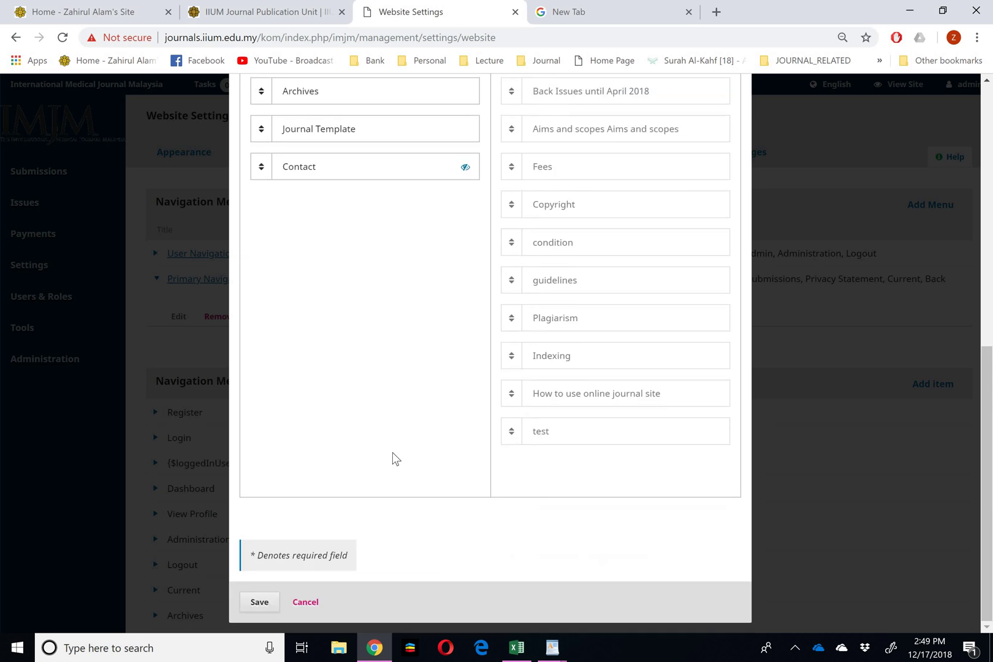
click(261, 603)
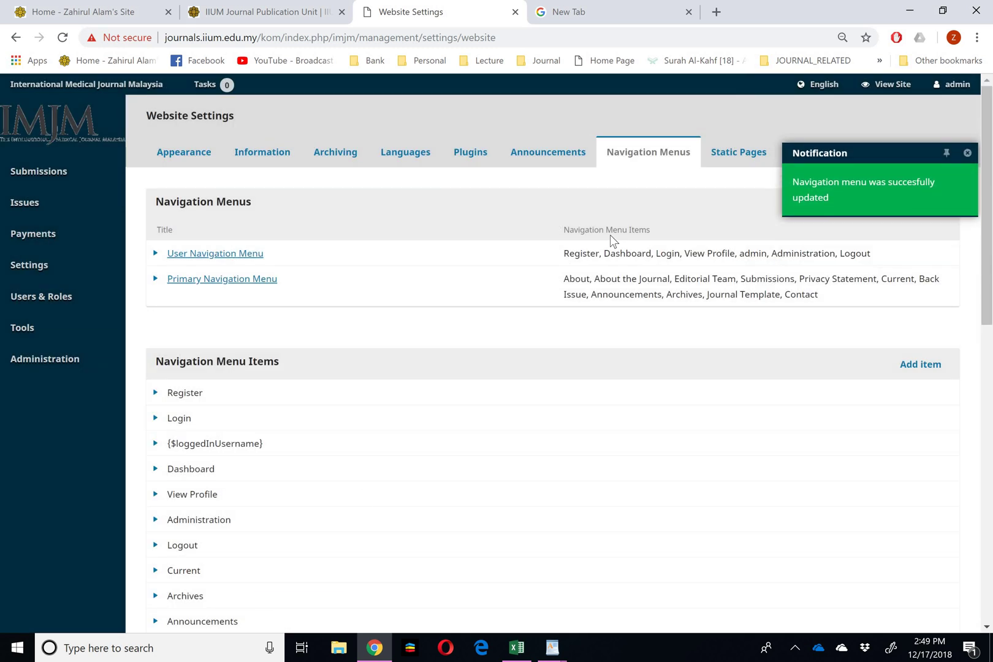
right_click(896, 84)
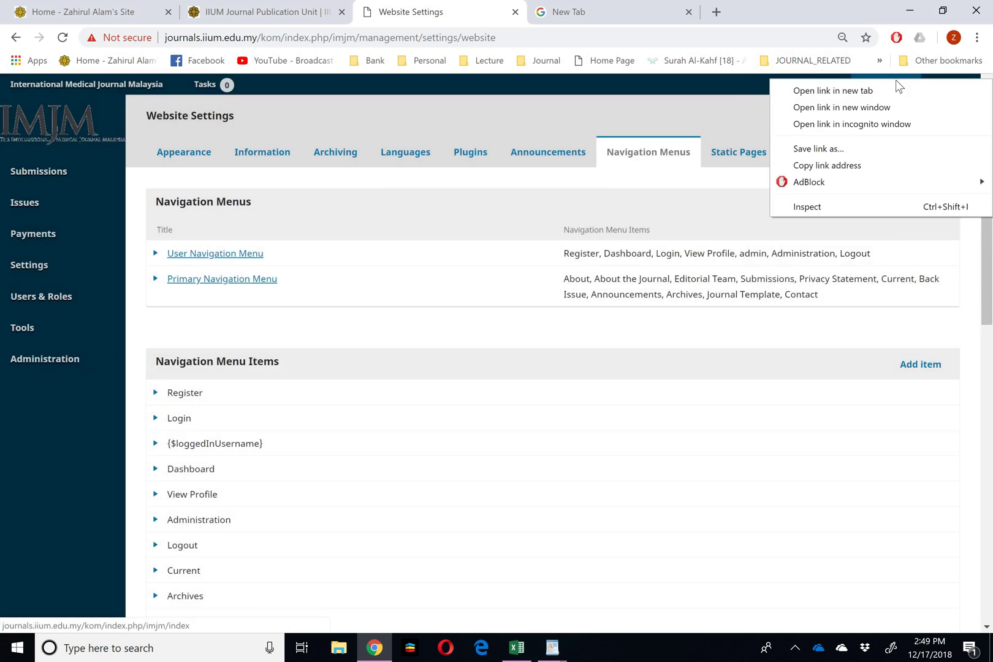
click(833, 90)
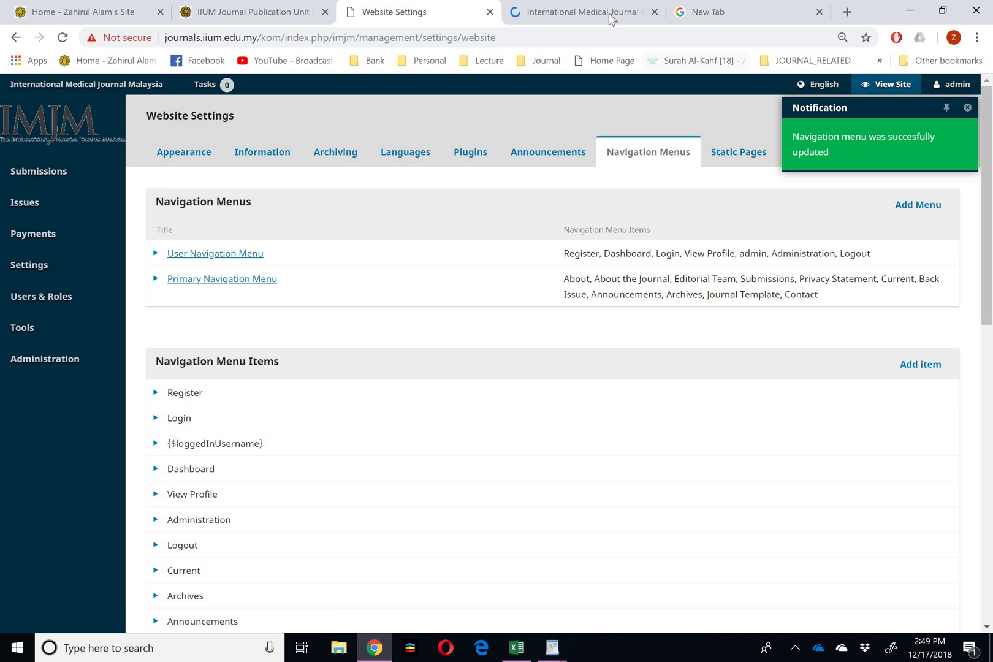
click(581, 12)
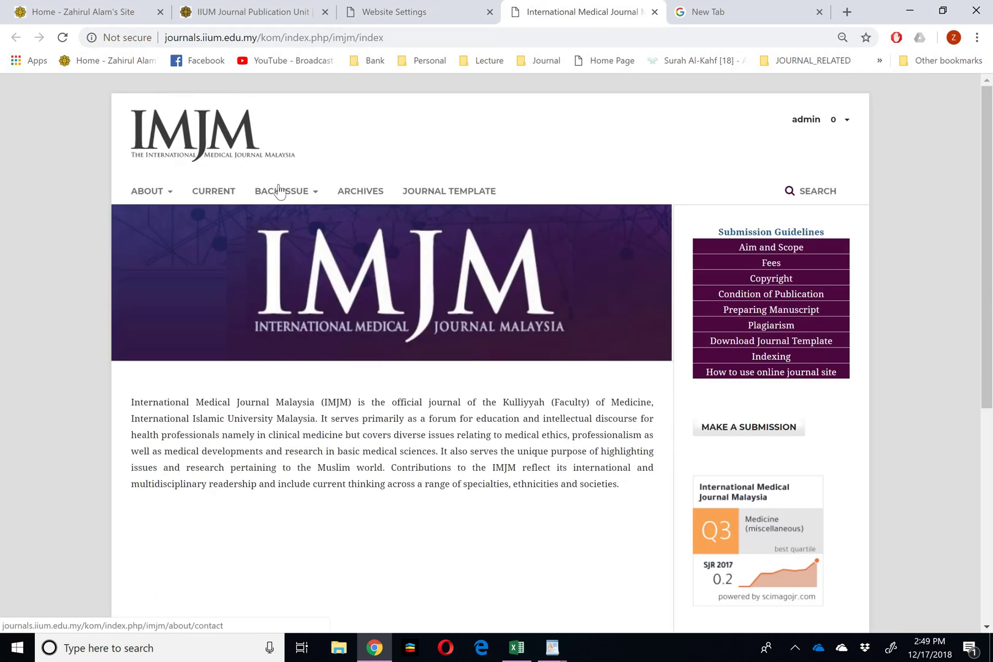
click(63, 37)
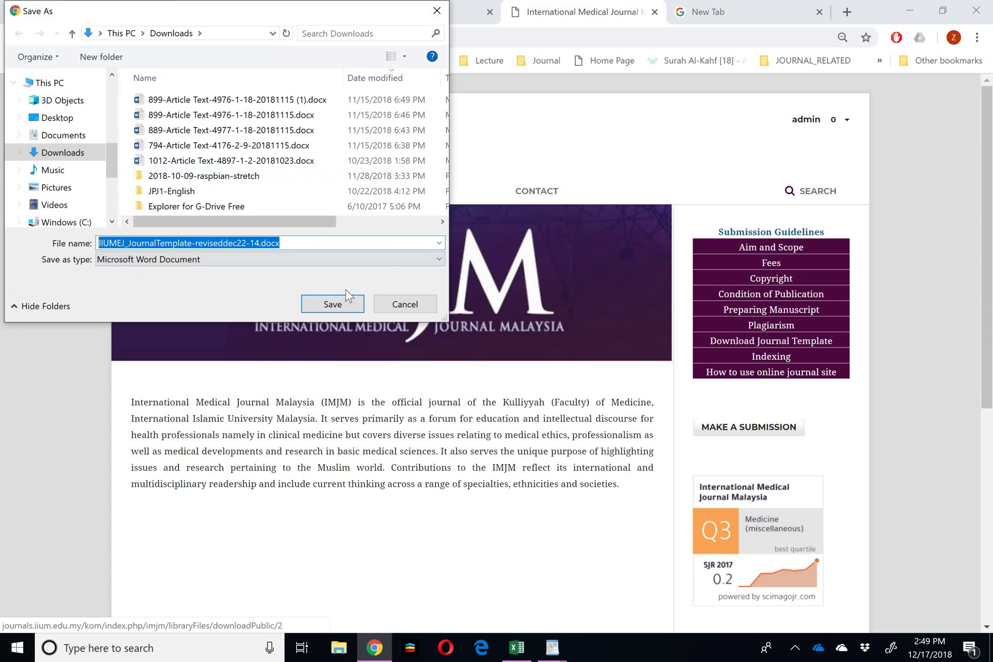
click(409, 307)
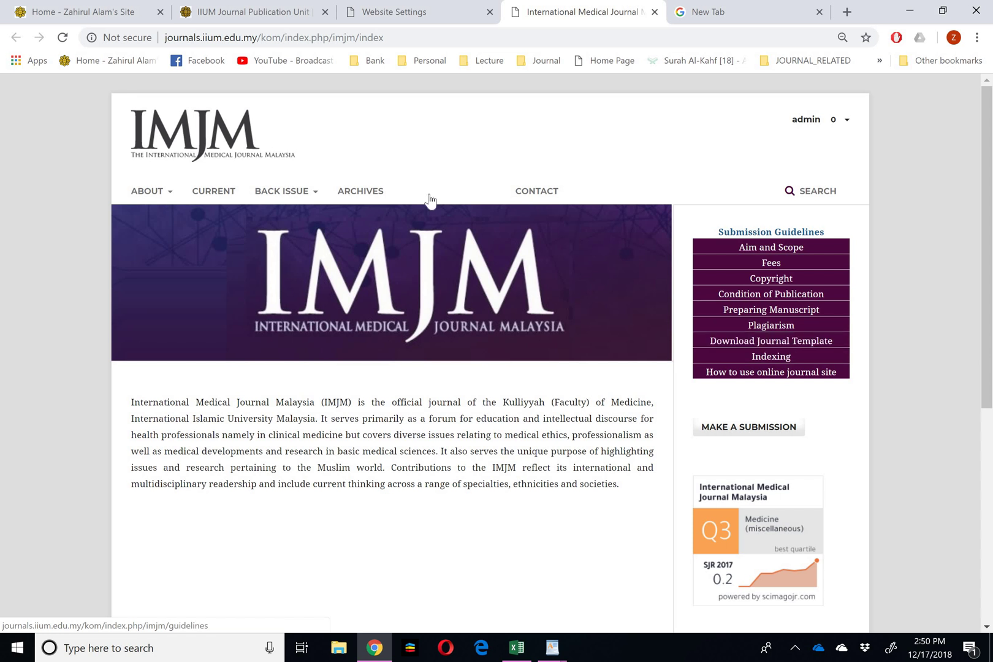
click(132, 166)
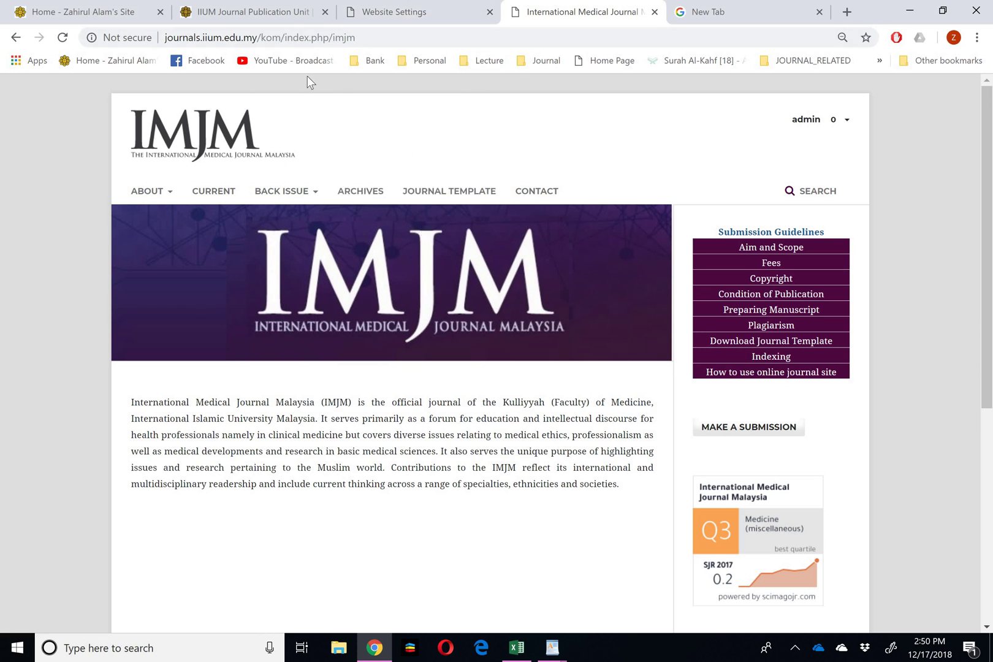
click(391, 11)
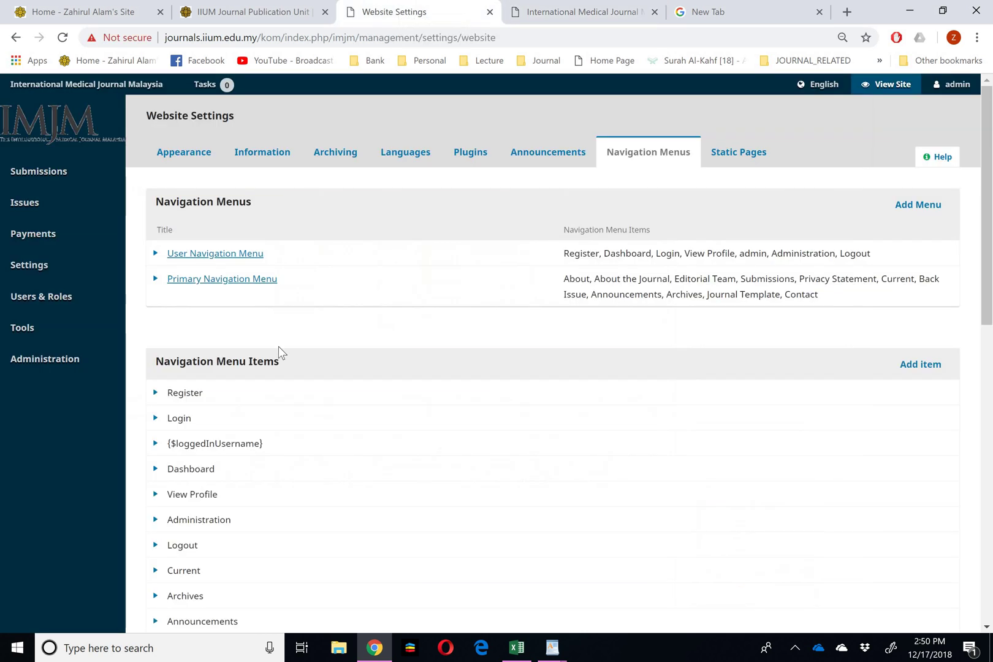
mouse_move(29, 265)
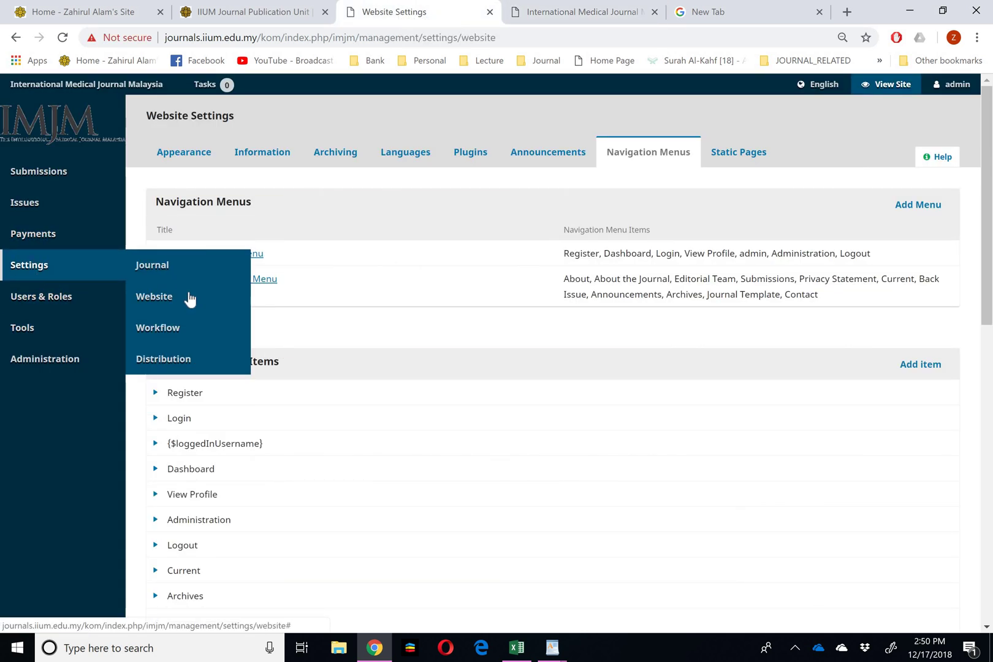
Set the Appearance header colour to light grey #e6e4e4 and save
click(155, 296)
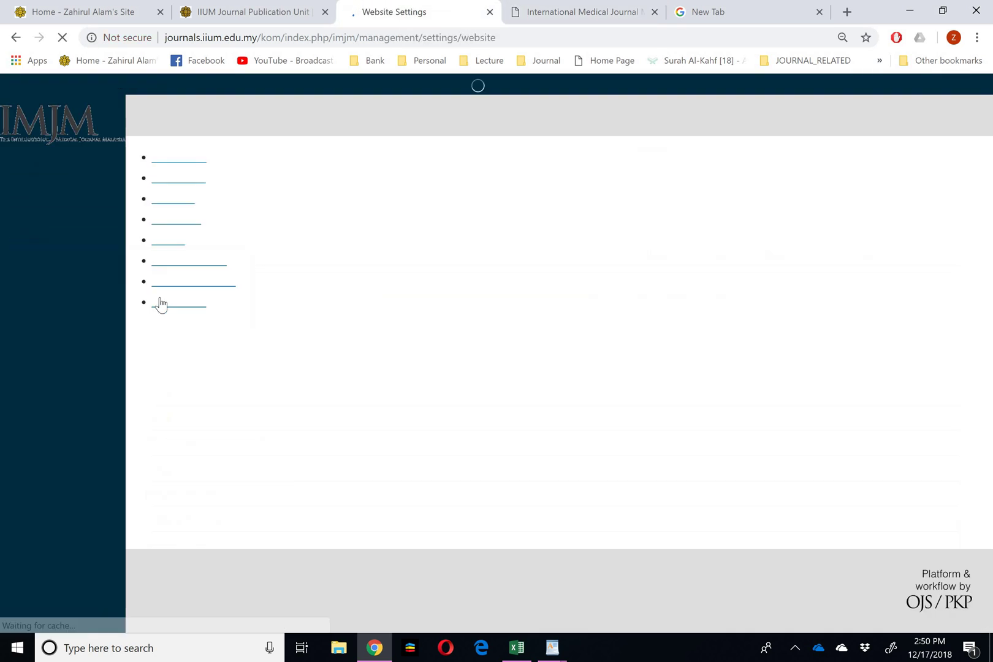
scroll(418, 396, down, 3)
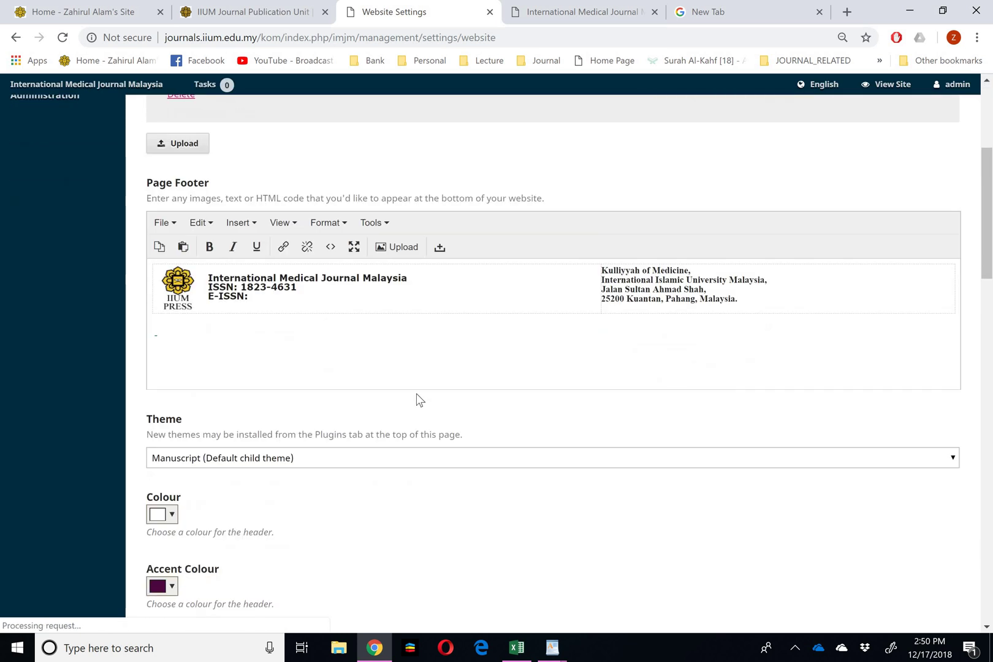
scroll(418, 395, down, 3)
scroll(239, 394, down, 1)
click(172, 392)
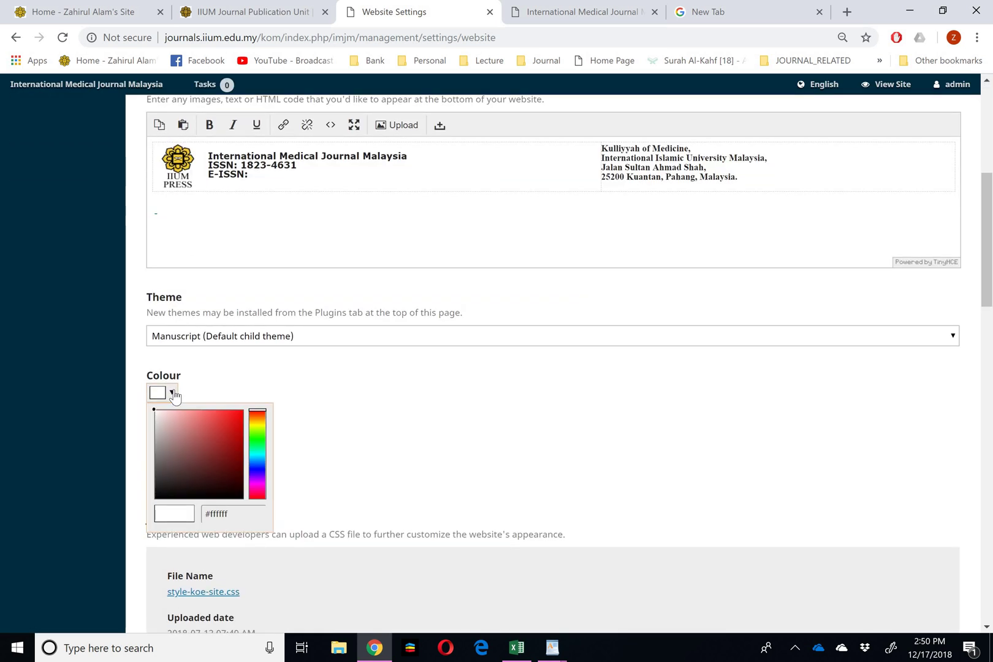
click(155, 419)
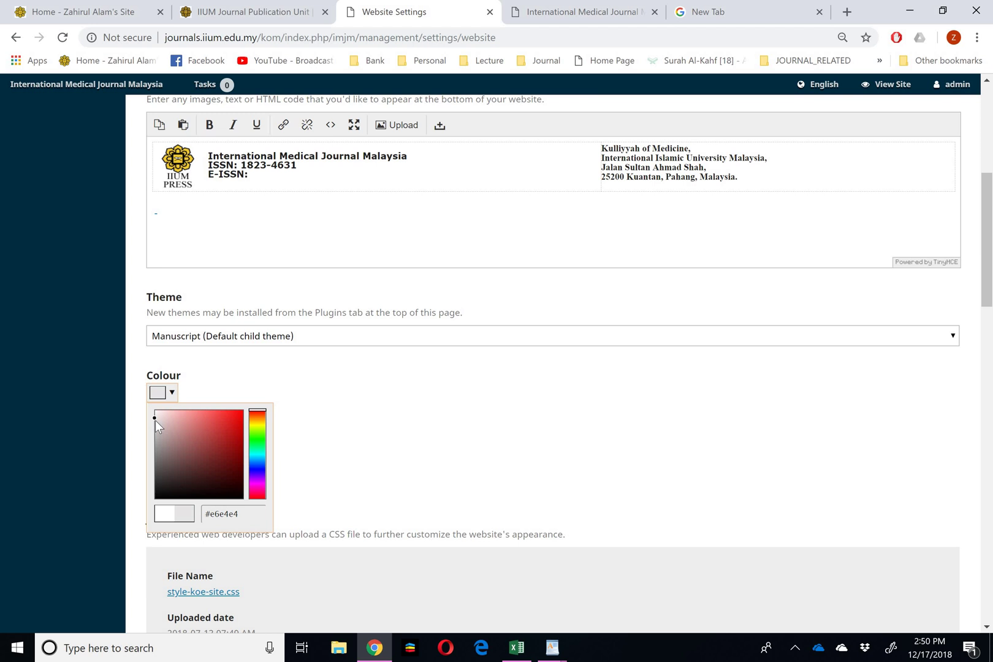
scroll(620, 496, down, 5)
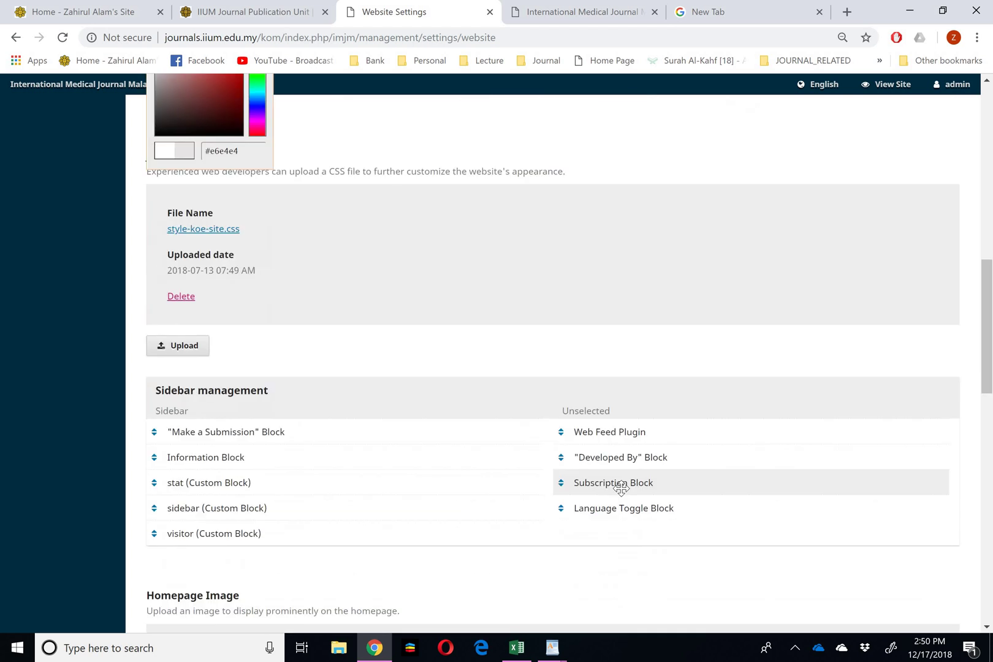
scroll(624, 494, down, 5)
scroll(625, 494, down, 5)
scroll(621, 487, down, 3)
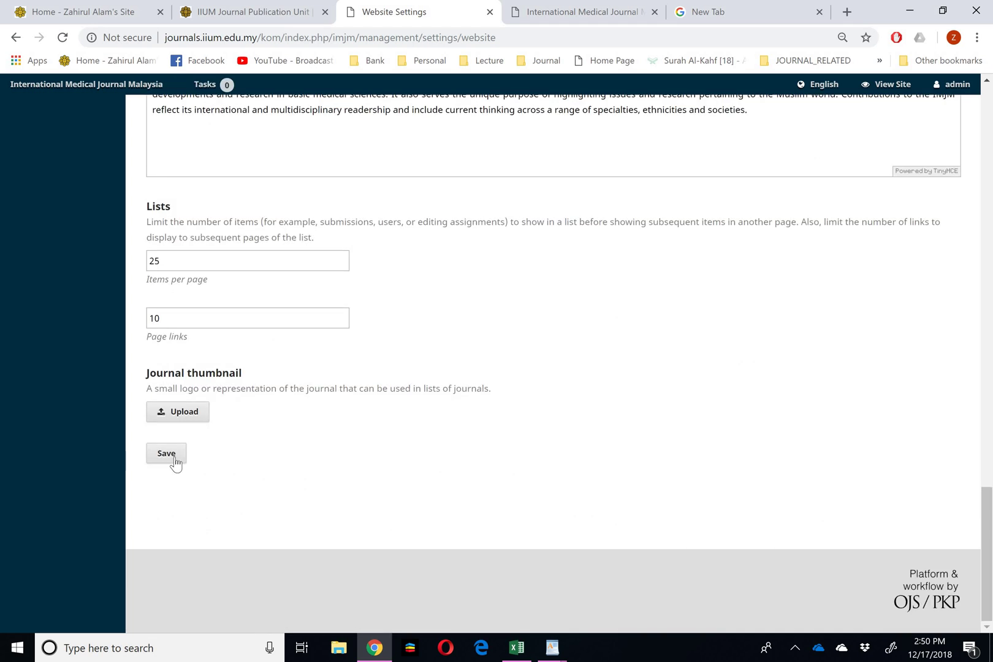
click(166, 453)
scroll(749, 343, up, 8)
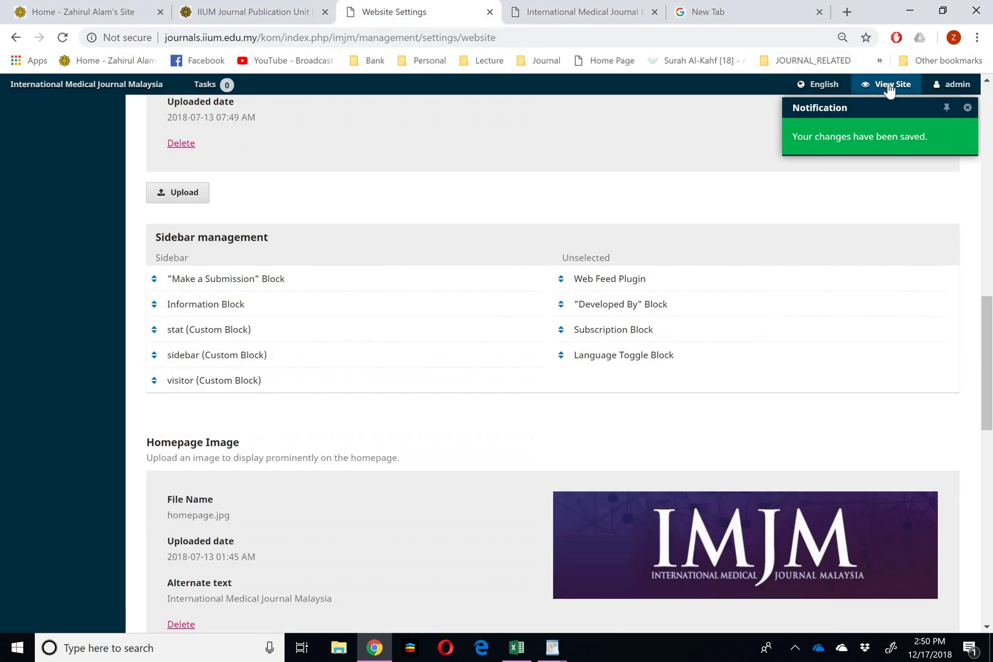
Open View Site in a new tab
right_click(889, 87)
click(853, 96)
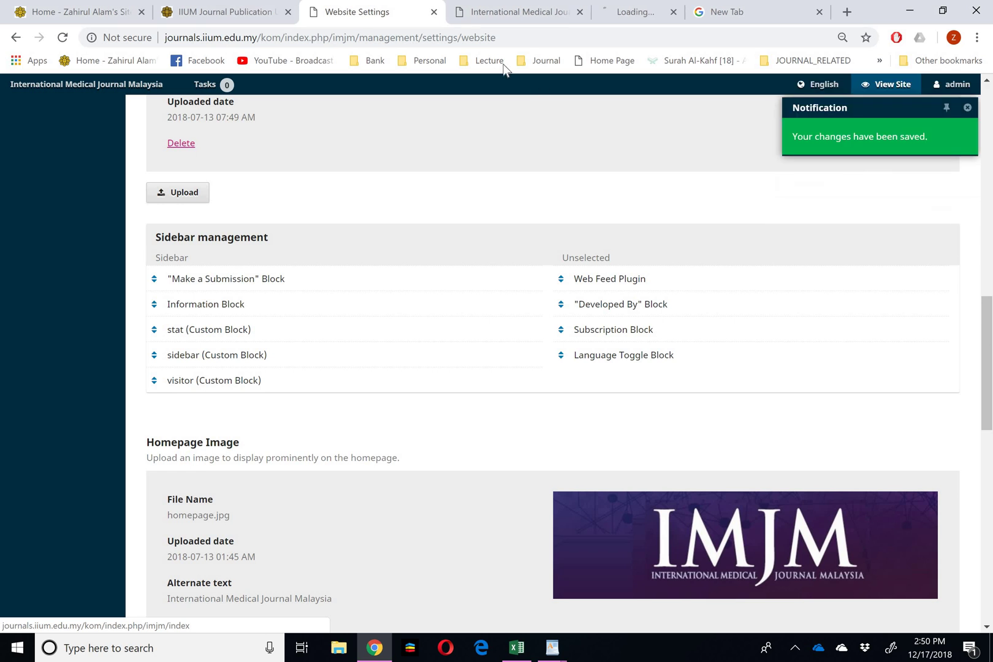
Switch to the new tab showing the IMJM homepage with its light-grey header
click(613, 12)
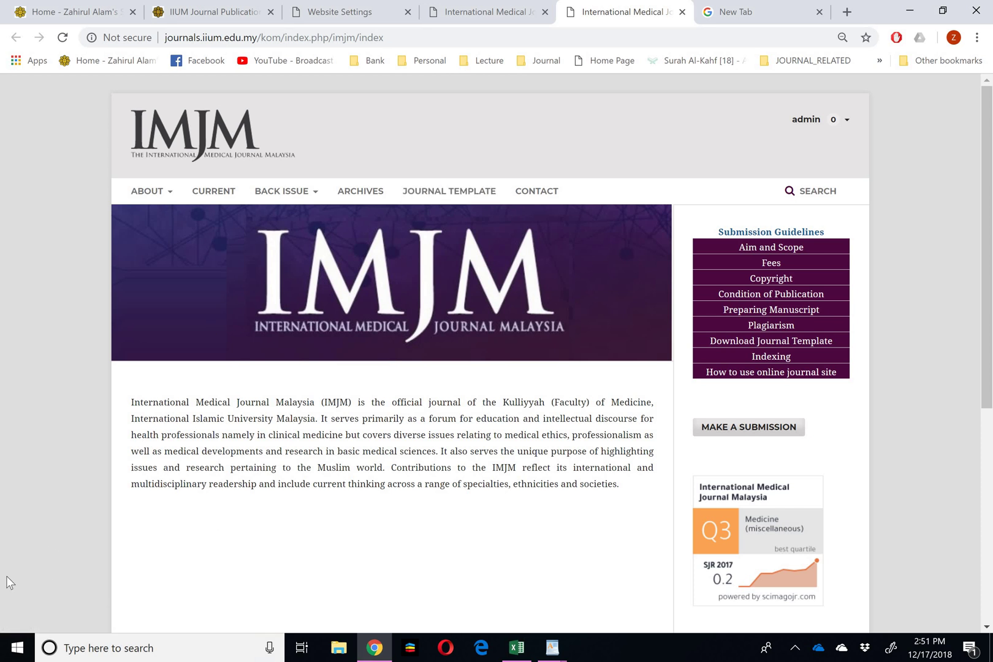
Minimise Chrome, raise the WordPad notes and dismiss iSpring Free Cam's already-running warning
click(908, 10)
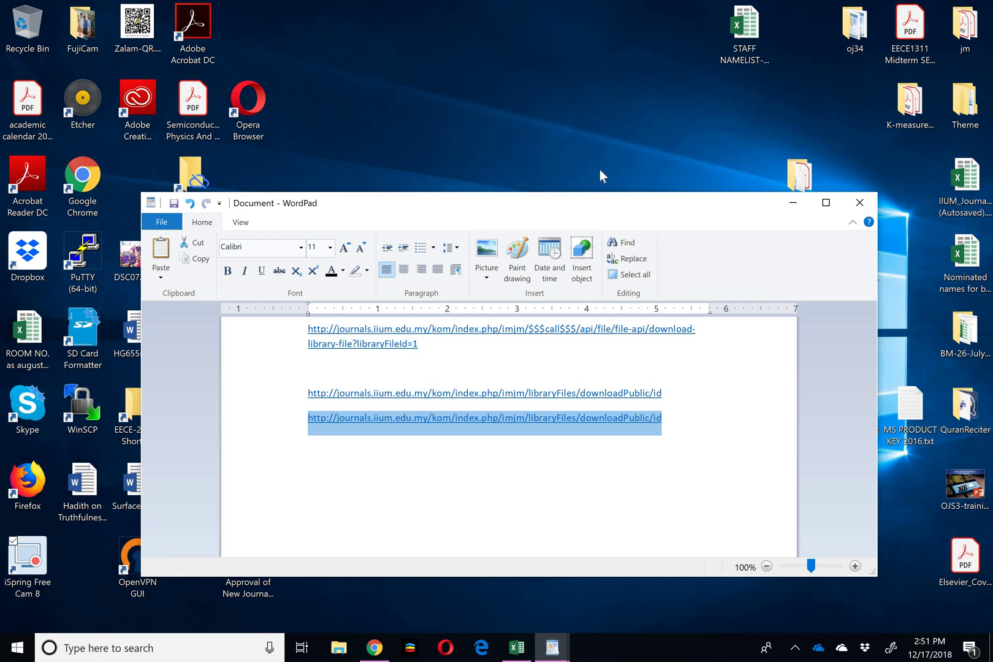
drag(568, 207, 583, 74)
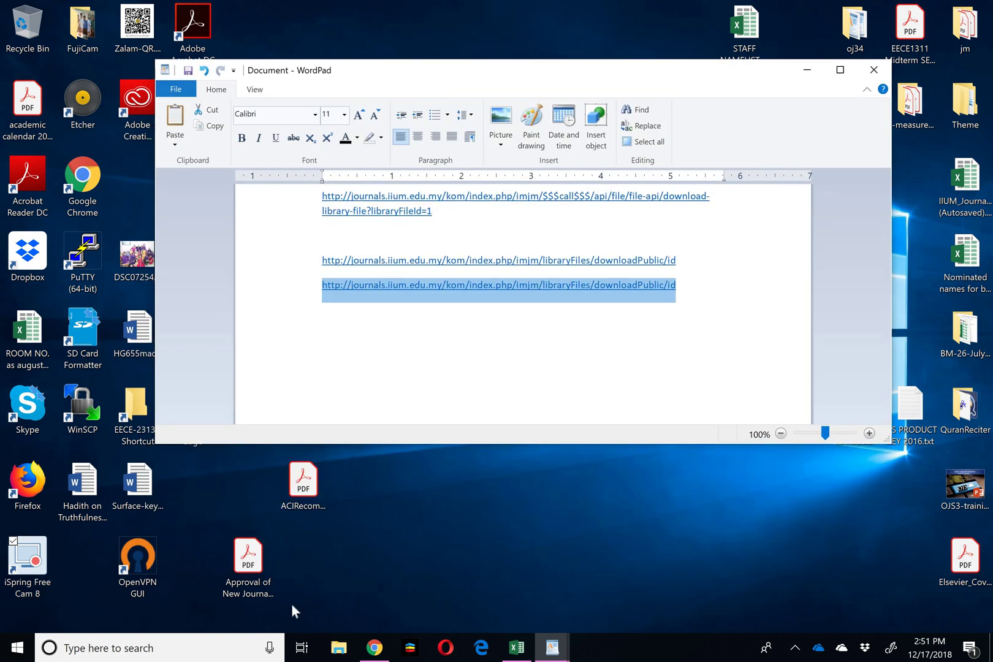
double_click(27, 563)
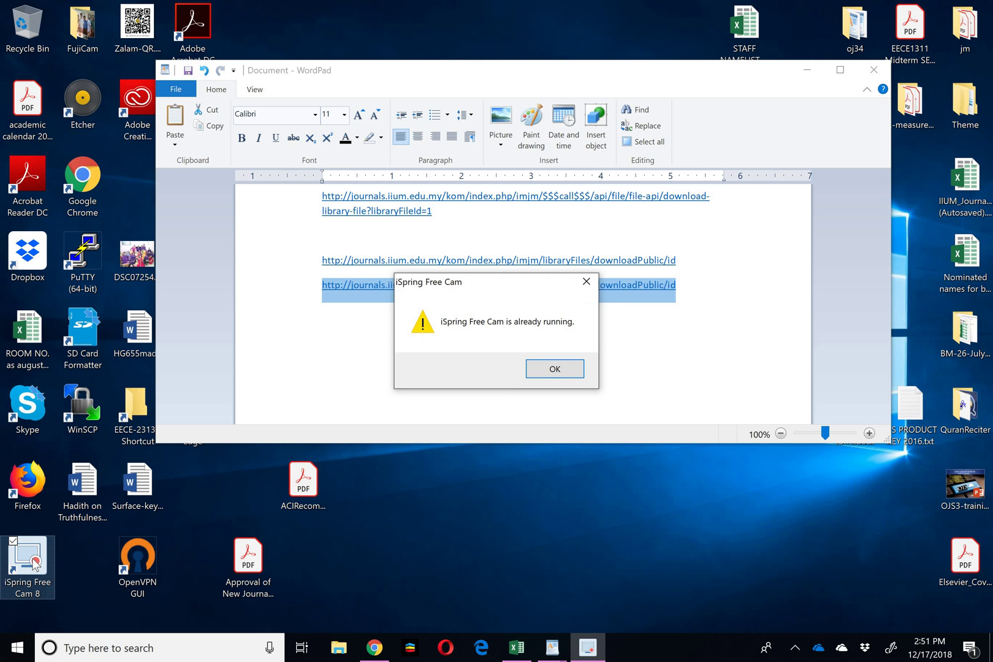
click(555, 369)
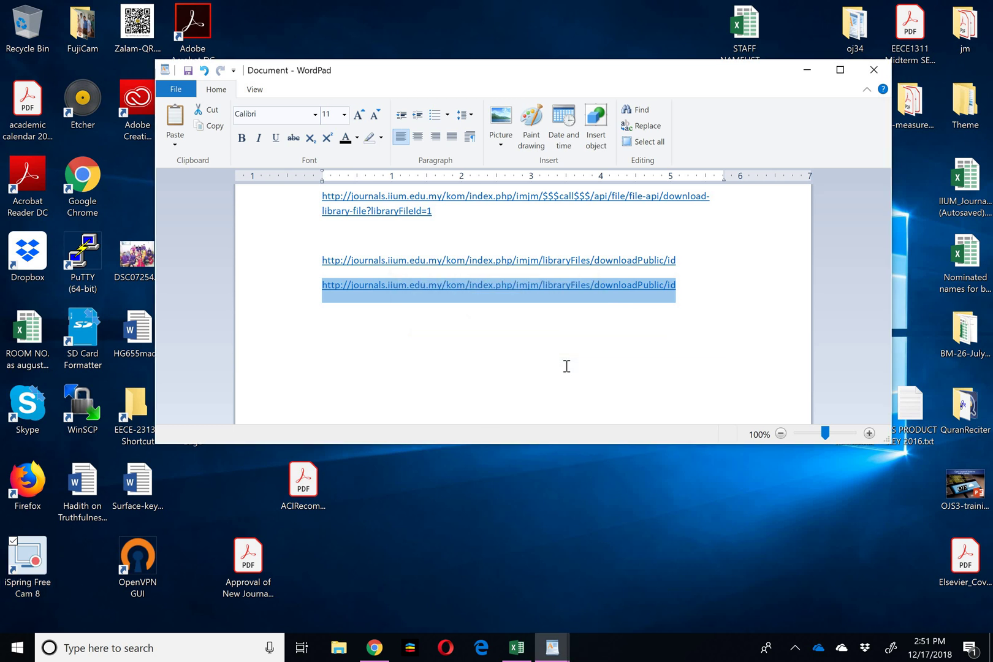